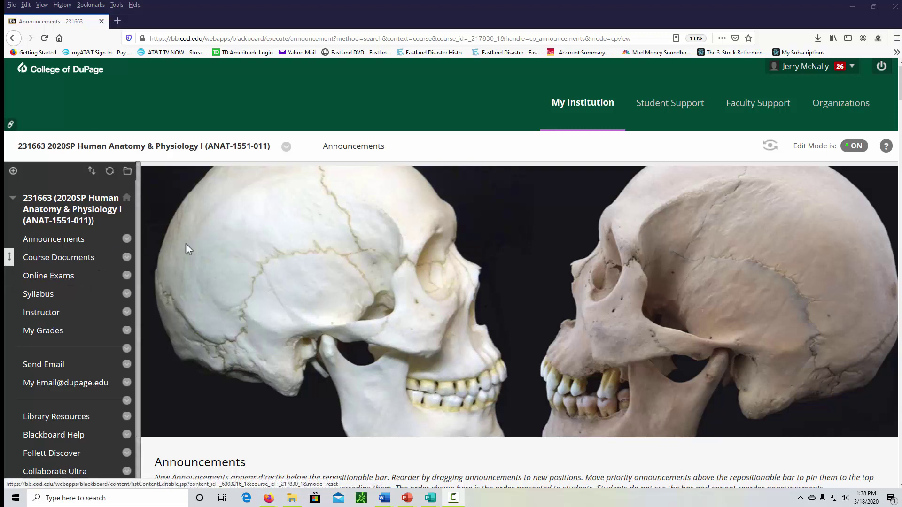
- Create the Online Exams 2 content area, available to users, and move it below Online Exams
{"action": "left_click", "coordinate": [13, 171]}
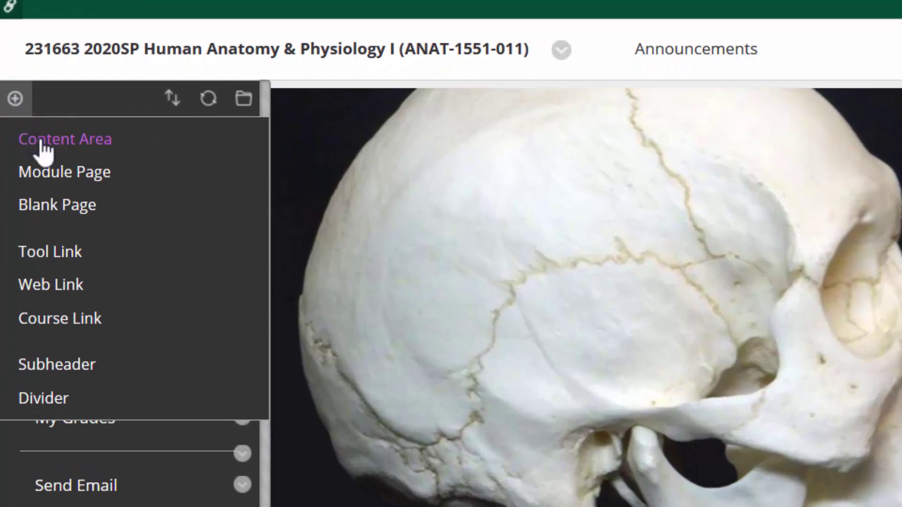
{"action": "left_click", "coordinate": [54, 145]}
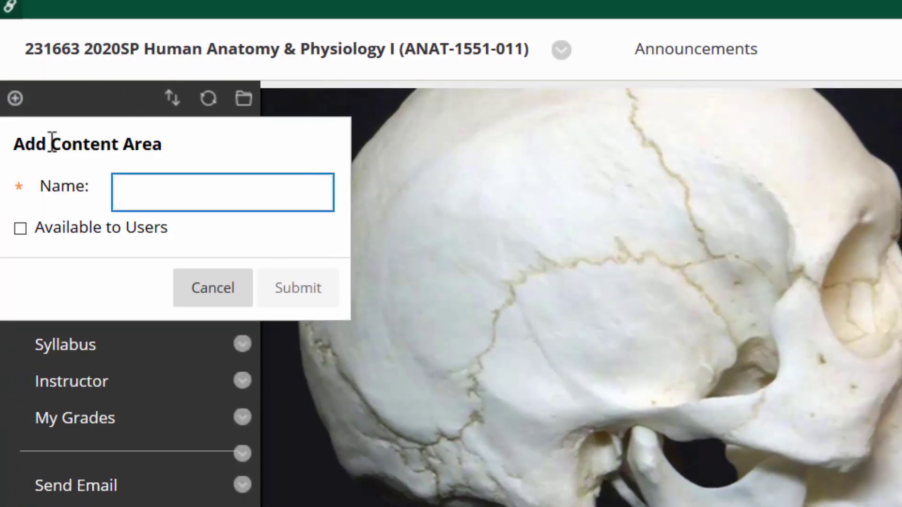
{"action": "left_click", "coordinate": [196, 219]}
{"action": "left_click", "coordinate": [202, 204]}
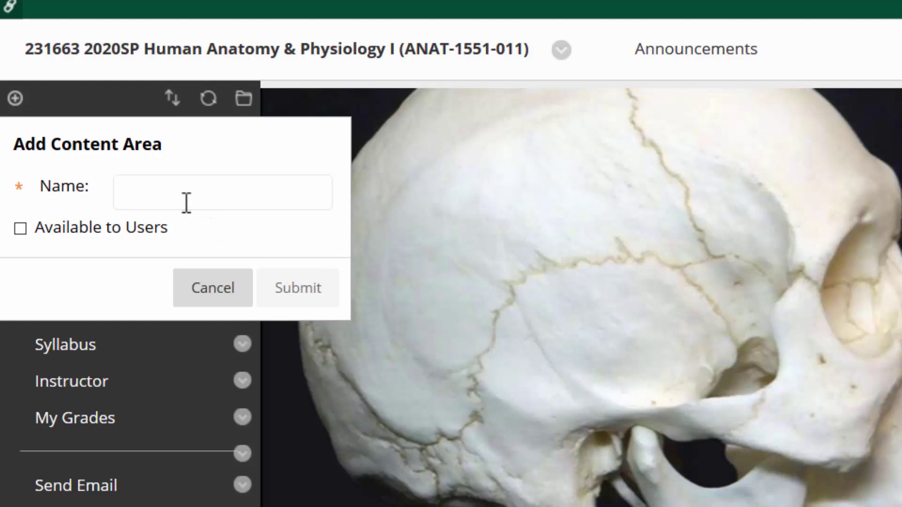
{"action": "left_click", "coordinate": [185, 202]}
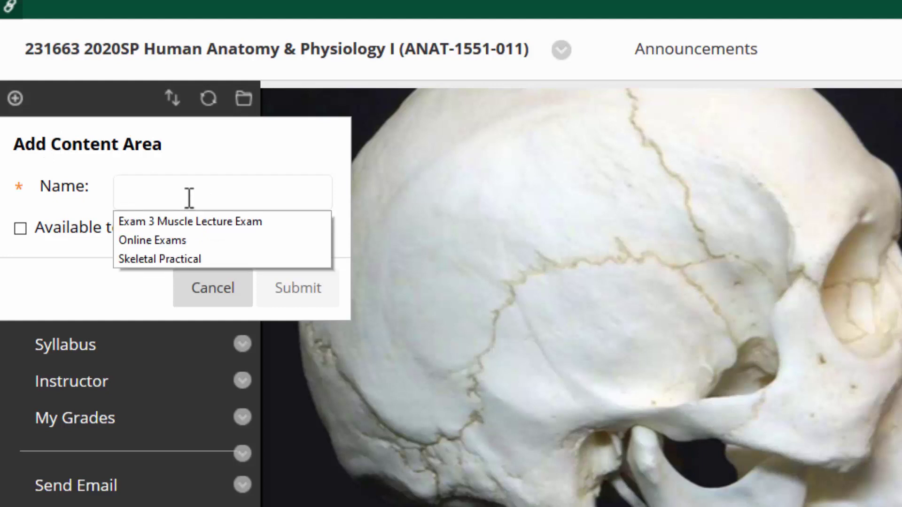
{"action": "left_click", "coordinate": [172, 240]}
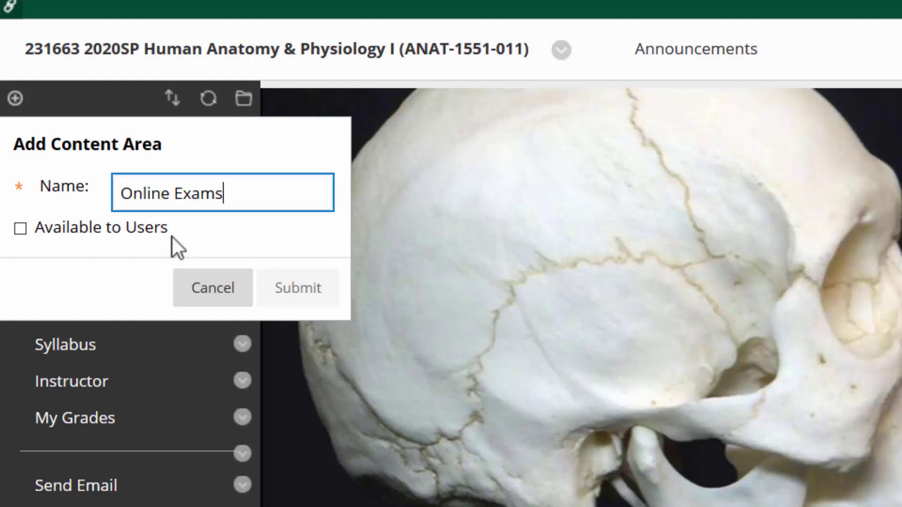
{"action": "left_click", "coordinate": [313, 192]}
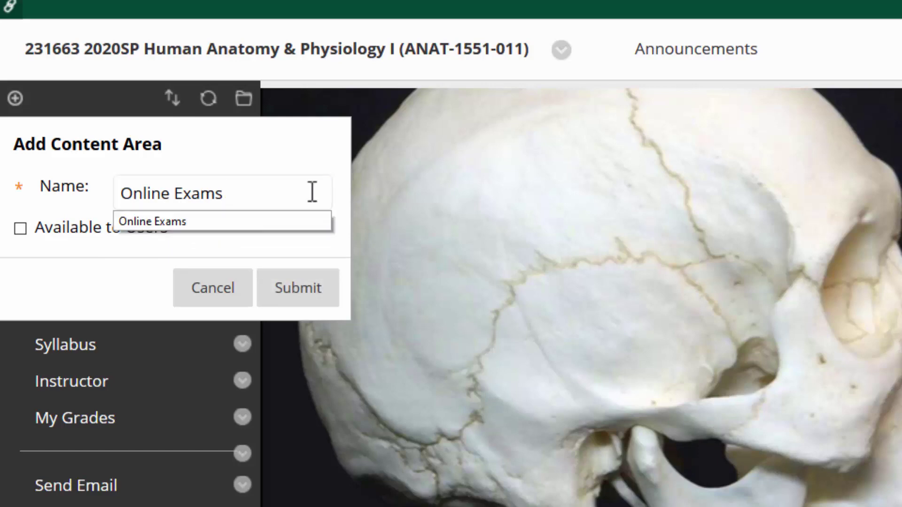
{"action": "type", "text": " 2"}
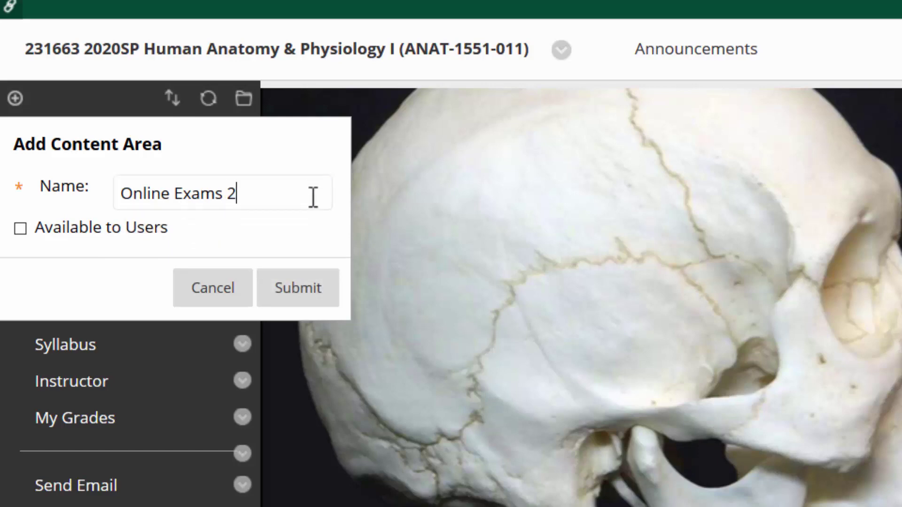
{"action": "left_click", "coordinate": [20, 228]}
{"action": "left_click", "coordinate": [314, 292]}
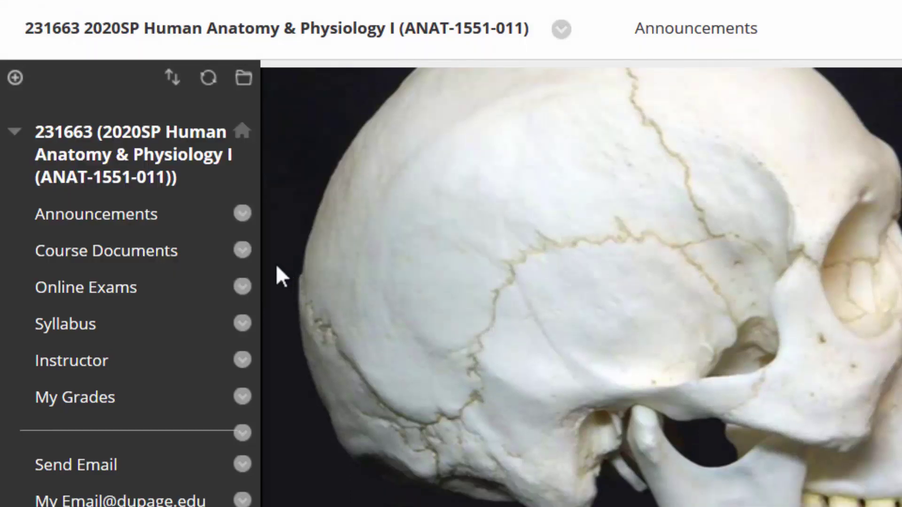
{"action": "scroll", "coordinate": [145, 377], "scroll_direction": "down", "scroll_amount": 3}
{"action": "scroll", "coordinate": [148, 381], "scroll_direction": "down", "scroll_amount": 1}
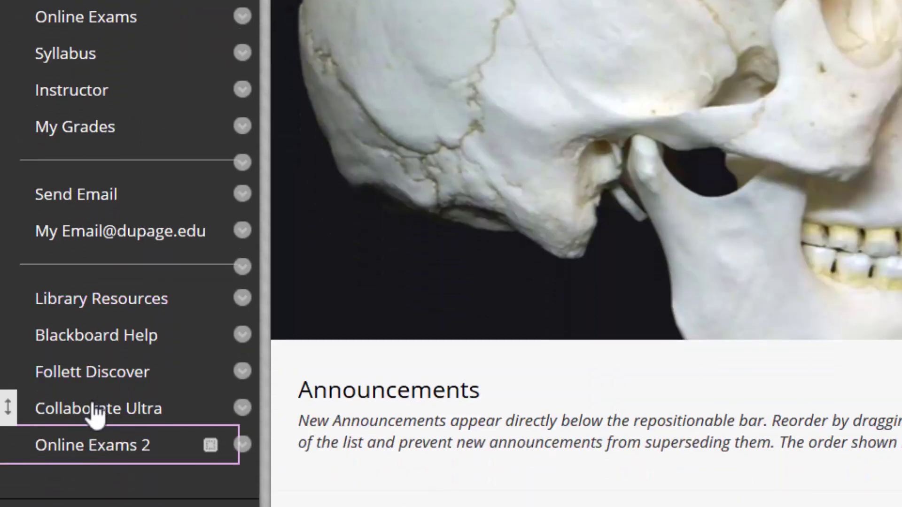
{"action": "mouse_move", "coordinate": [10, 445]}
{"action": "left_mouse_down"}
{"action": "mouse_move", "coordinate": [39, 48]}
{"action": "mouse_move", "coordinate": [37, 62]}
{"action": "left_mouse_up"}
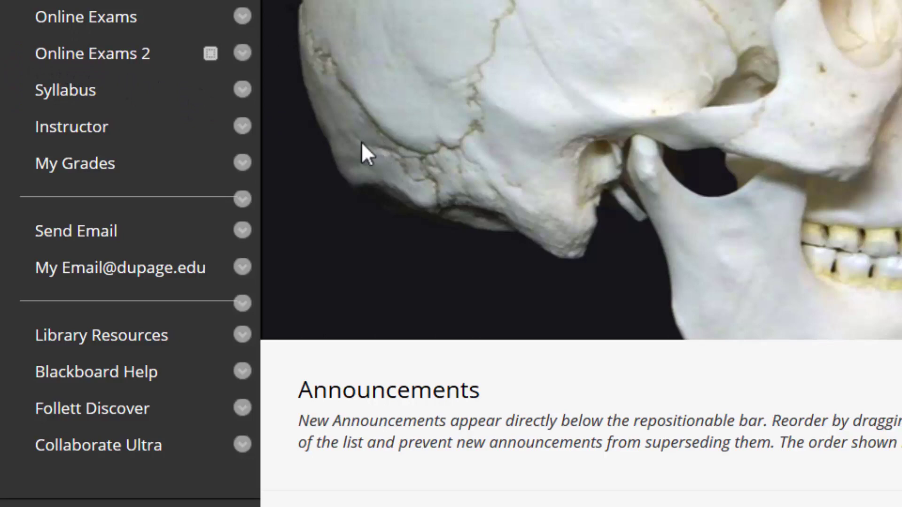
{"action": "scroll", "coordinate": [178, 149], "scroll_direction": "down", "scroll_amount": 3}
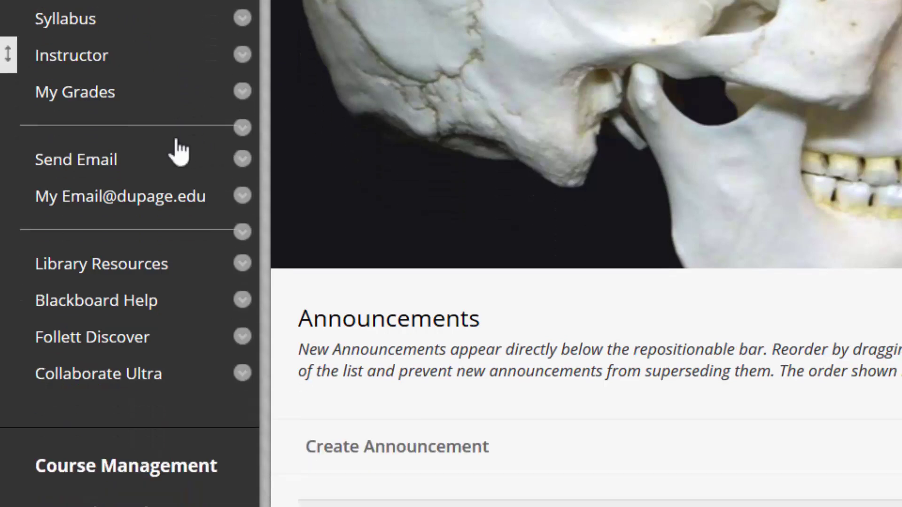
{"action": "scroll", "coordinate": [178, 148], "scroll_direction": "down", "scroll_amount": 5}
{"action": "scroll", "coordinate": [179, 148], "scroll_direction": "down", "scroll_amount": 1}
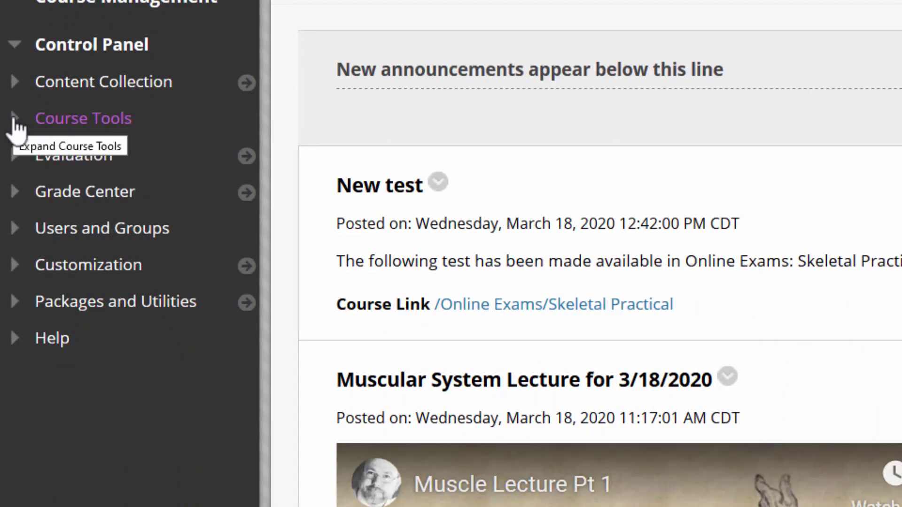
- Go through Course Tools and Tests, Surveys, and Pools to the course's Tests list
{"action": "left_click", "coordinate": [15, 120]}
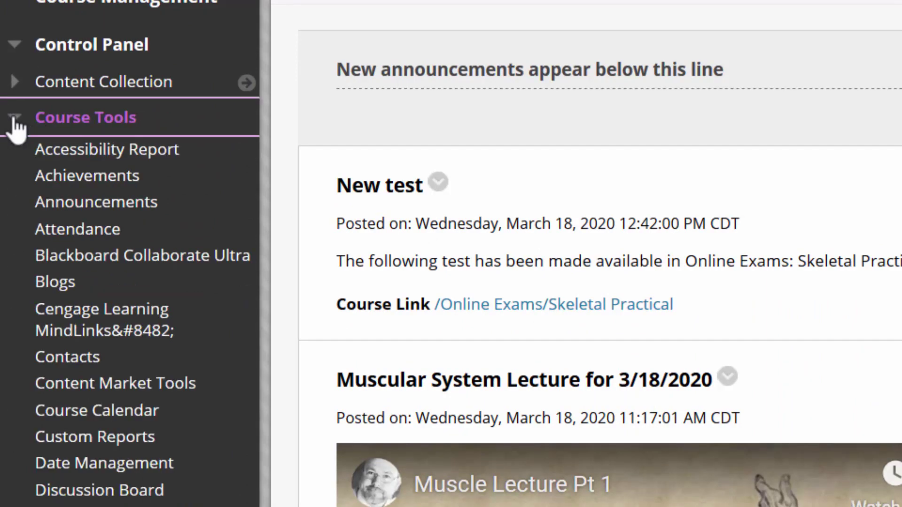
{"action": "scroll", "coordinate": [157, 215], "scroll_direction": "down", "scroll_amount": 1}
{"action": "scroll", "coordinate": [162, 215], "scroll_direction": "down", "scroll_amount": 3}
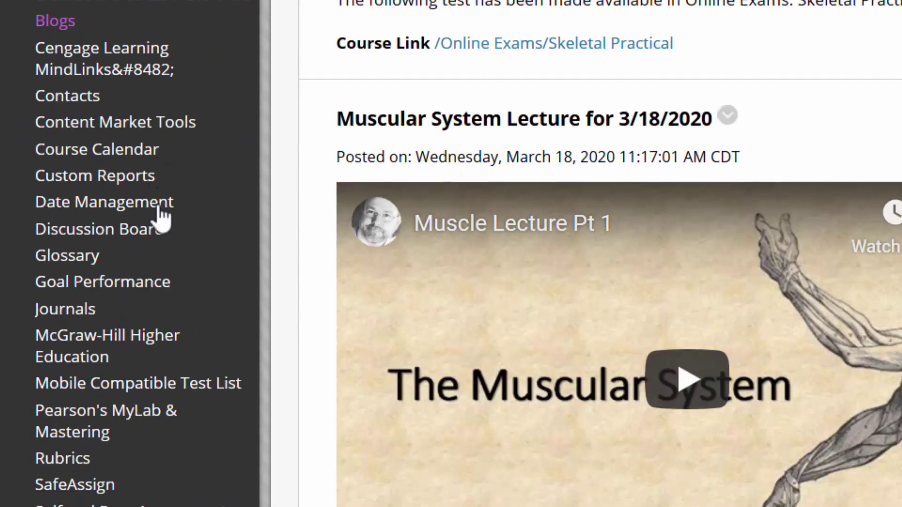
{"action": "scroll", "coordinate": [160, 215], "scroll_direction": "down", "scroll_amount": 2}
{"action": "scroll", "coordinate": [153, 218], "scroll_direction": "down", "scroll_amount": 1}
{"action": "scroll", "coordinate": [158, 218], "scroll_direction": "down", "scroll_amount": 2}
{"action": "scroll", "coordinate": [160, 215], "scroll_direction": "down", "scroll_amount": 2}
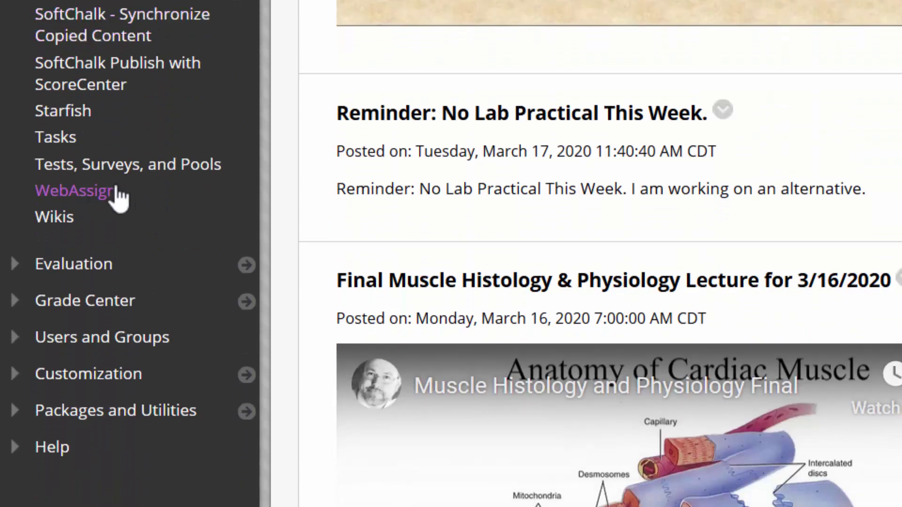
{"action": "left_click", "coordinate": [101, 170]}
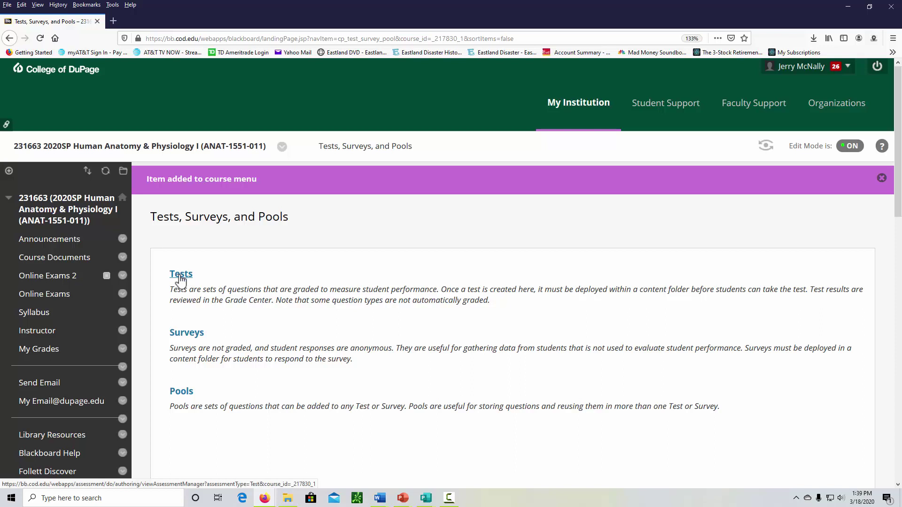
{"action": "left_click", "coordinate": [181, 274]}
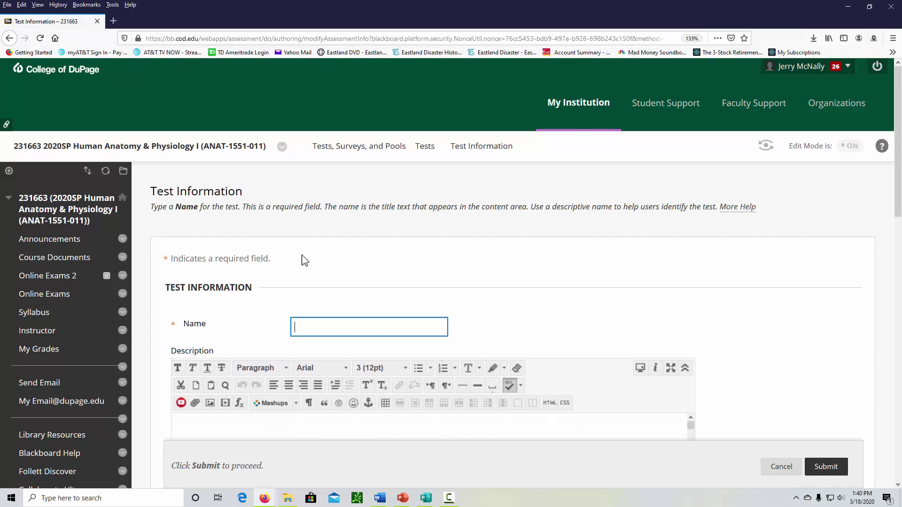
{"action": "type", "text": "Sample"}
{"action": "type", "text": " Exam"}
{"action": "scroll", "coordinate": [508, 296], "scroll_direction": "down", "scroll_amount": 2}
{"action": "scroll", "coordinate": [381, 317], "scroll_direction": "down", "scroll_amount": 2}
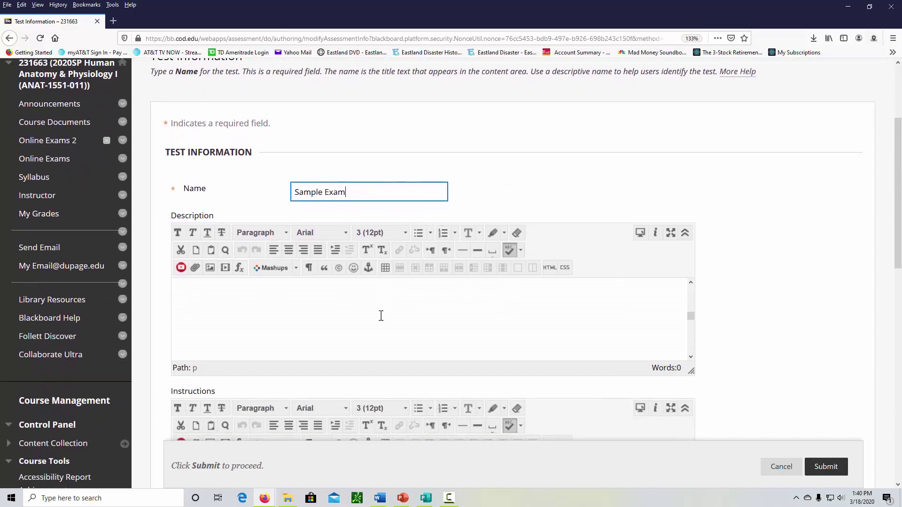
{"action": "scroll", "coordinate": [775, 317], "scroll_direction": "down", "scroll_amount": 3}
{"action": "scroll", "coordinate": [769, 319], "scroll_direction": "down", "scroll_amount": 1}
- Submit the new Sample Exam test and bring up the list of question types
{"action": "left_click", "coordinate": [829, 358]}
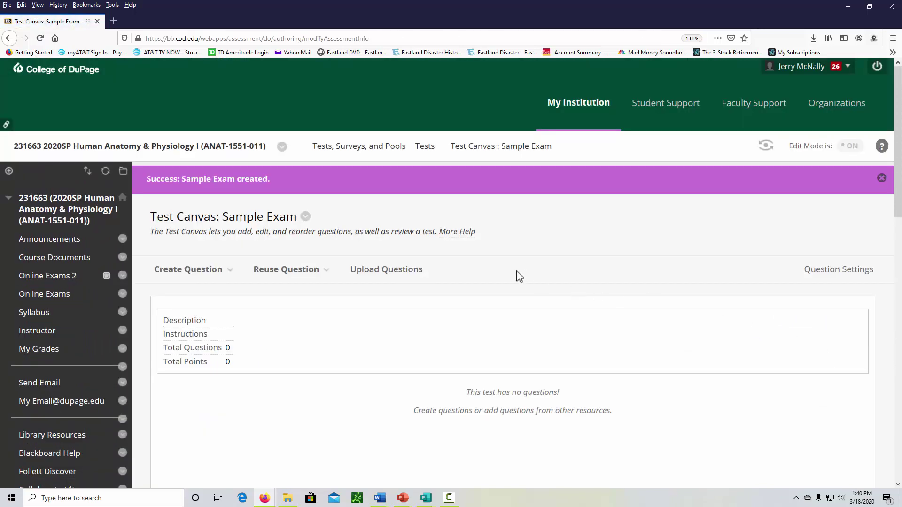
{"action": "left_click", "coordinate": [216, 273]}
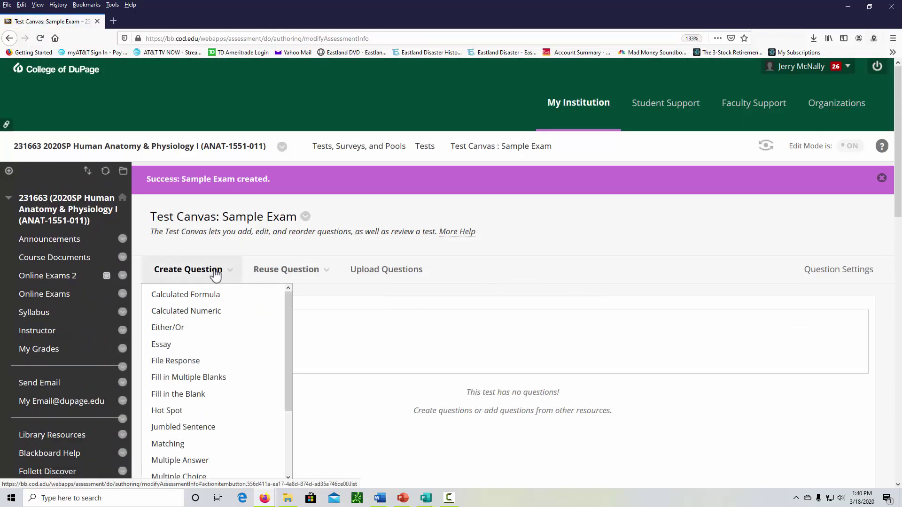
{"action": "scroll", "coordinate": [216, 270], "scroll_direction": "down", "scroll_amount": 2}
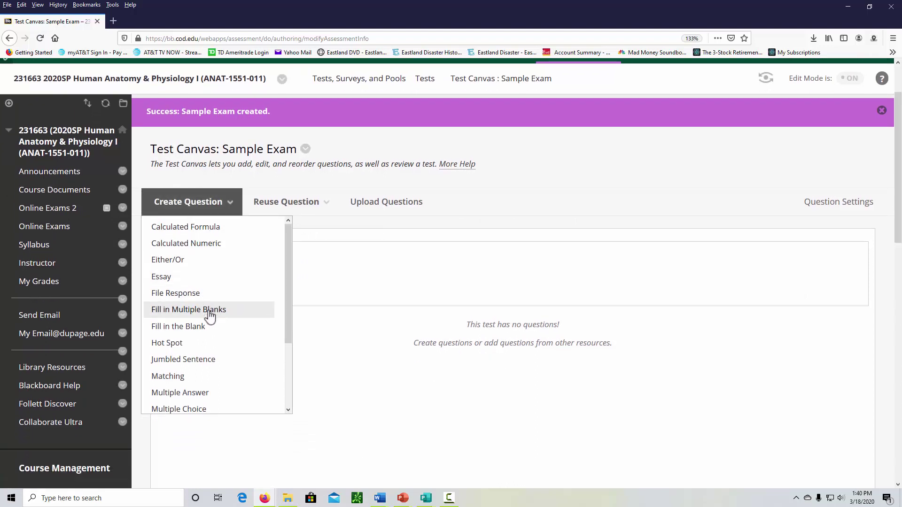
{"action": "scroll", "coordinate": [219, 344], "scroll_direction": "down", "scroll_amount": 2}
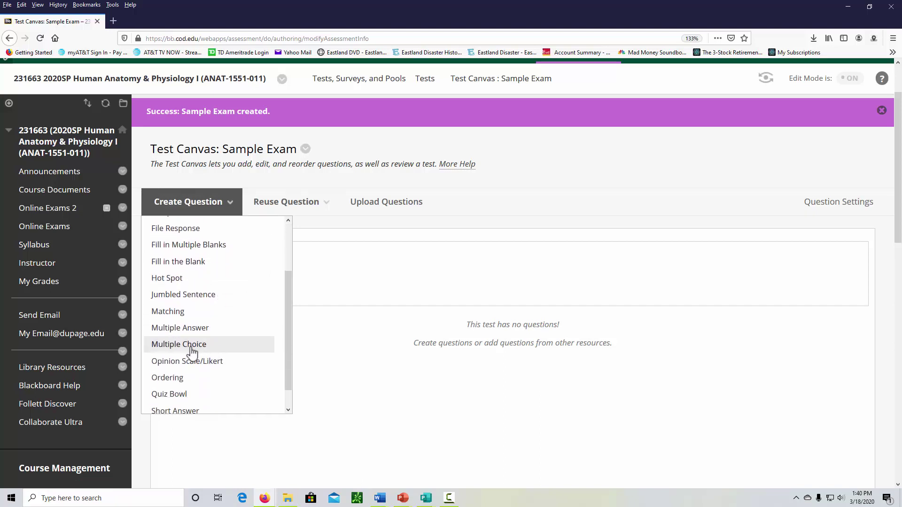
- Start a Multiple Choice question and enter the question text 'How do I make an exam?'
{"action": "left_click", "coordinate": [195, 352]}
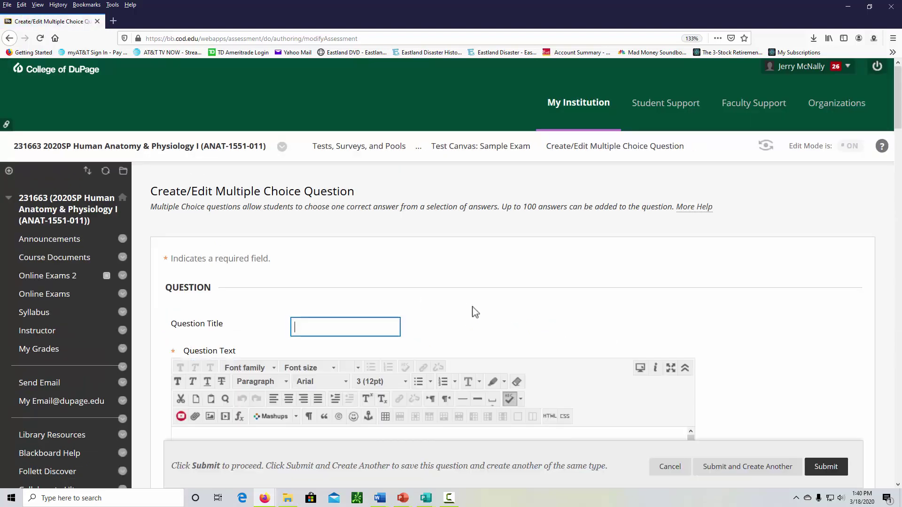
{"action": "scroll", "coordinate": [540, 313], "scroll_direction": "down", "scroll_amount": 2}
{"action": "scroll", "coordinate": [533, 267], "scroll_direction": "down", "scroll_amount": 1}
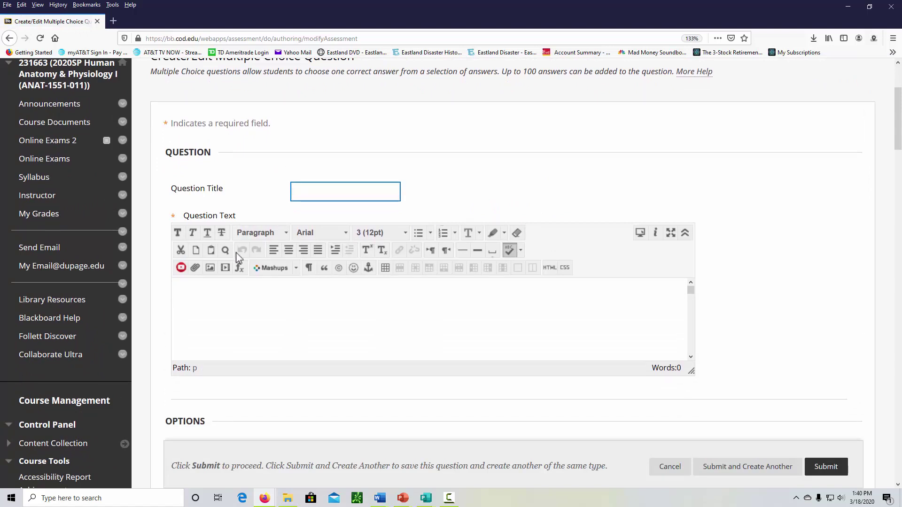
{"action": "left_click", "coordinate": [222, 295]}
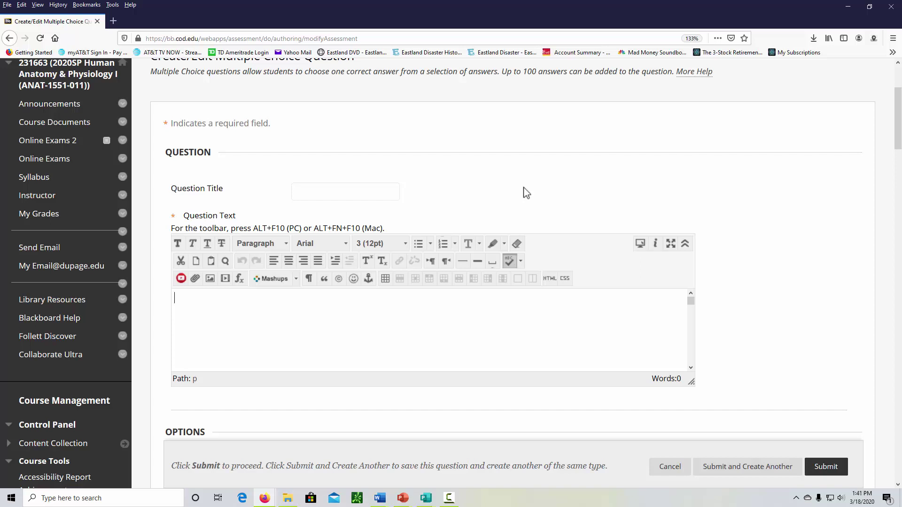
{"action": "type", "text": "How do"}
{"action": "type", "text": " I mak"}
{"action": "type", "text": "e an exam"}
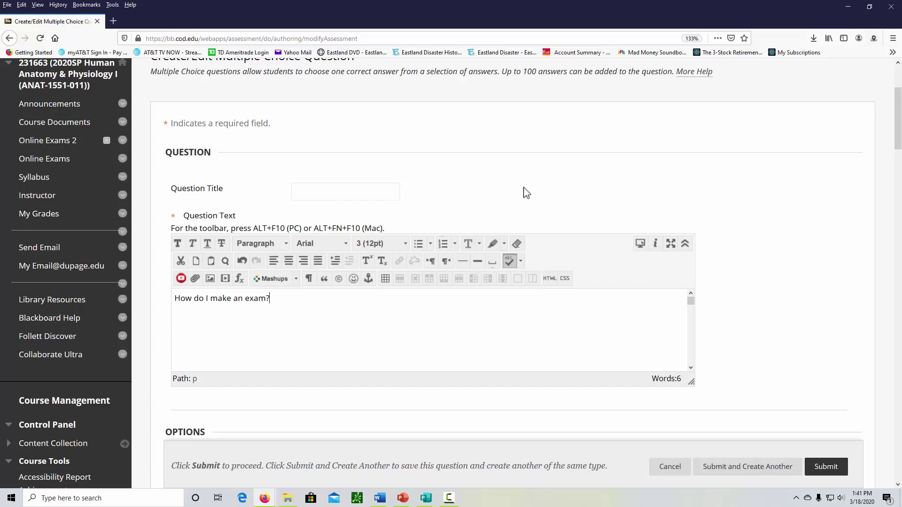
{"action": "scroll", "coordinate": [492, 168], "scroll_direction": "down", "scroll_amount": 3}
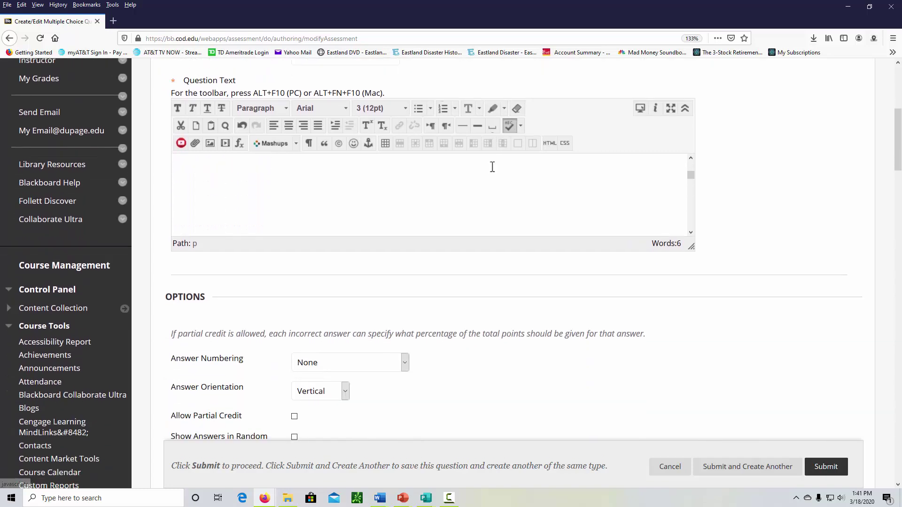
{"action": "scroll", "coordinate": [493, 310], "scroll_direction": "down", "scroll_amount": 5}
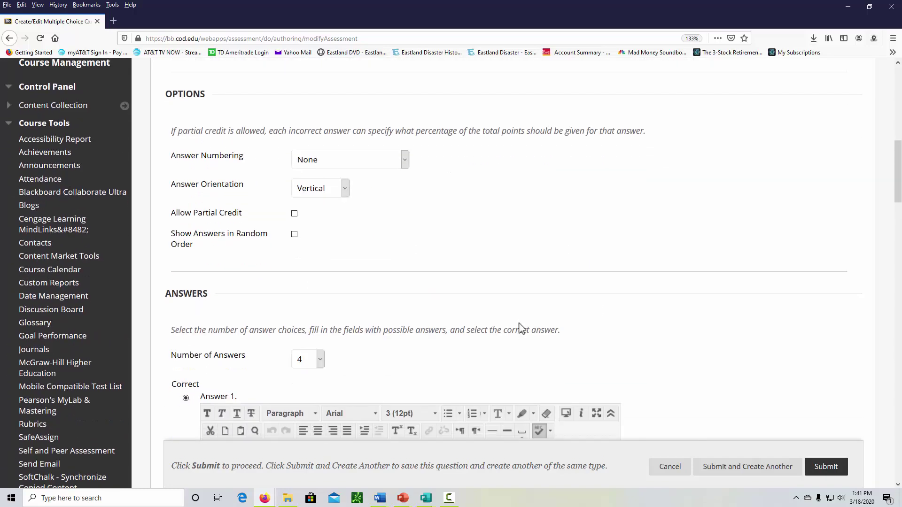
{"action": "scroll", "coordinate": [451, 282], "scroll_direction": "down", "scroll_amount": 3}
{"action": "scroll", "coordinate": [407, 246], "scroll_direction": "down", "scroll_amount": 1}
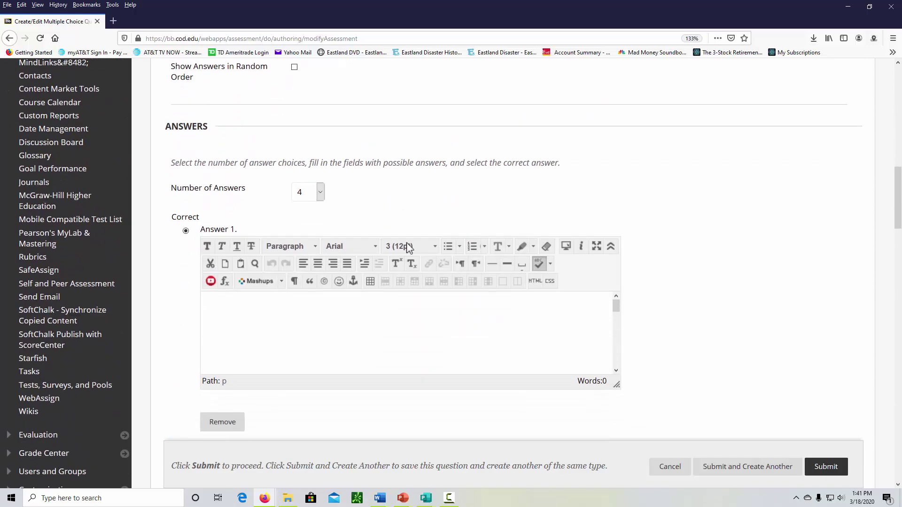
{"action": "scroll", "coordinate": [407, 247], "scroll_direction": "down", "scroll_amount": 1}
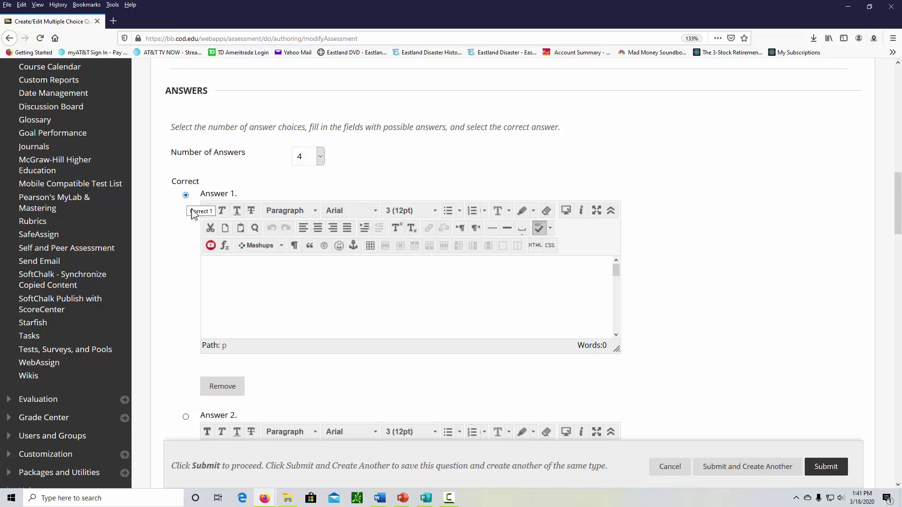
- Enter 'With great difficulty' as the text of Answer 1
{"action": "left_click", "coordinate": [244, 269]}
{"action": "type", "text": "With g"}
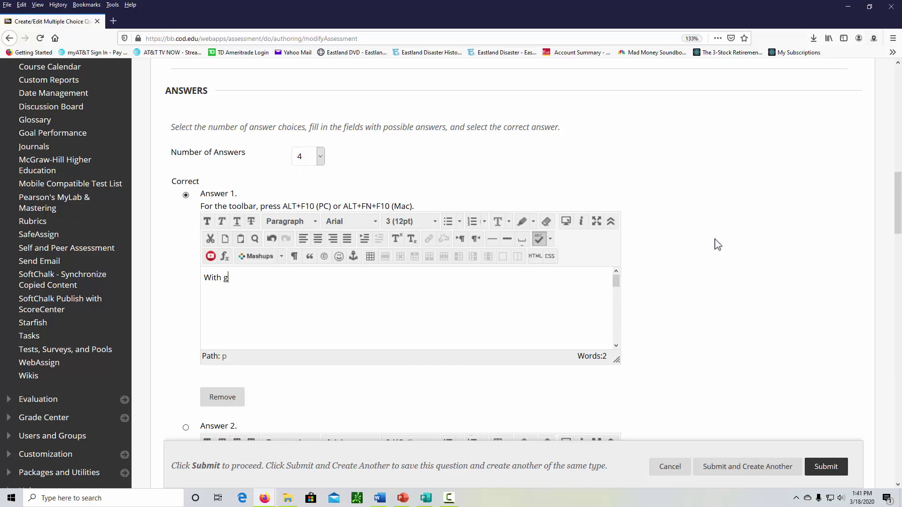
{"action": "type", "text": "reat difficulty"}
{"action": "scroll", "coordinate": [714, 244], "scroll_direction": "down", "scroll_amount": 1}
{"action": "scroll", "coordinate": [714, 243], "scroll_direction": "down", "scroll_amount": 2}
{"action": "scroll", "coordinate": [714, 244], "scroll_direction": "down", "scroll_amount": 2}
{"action": "scroll", "coordinate": [714, 246], "scroll_direction": "down", "scroll_amount": 2}
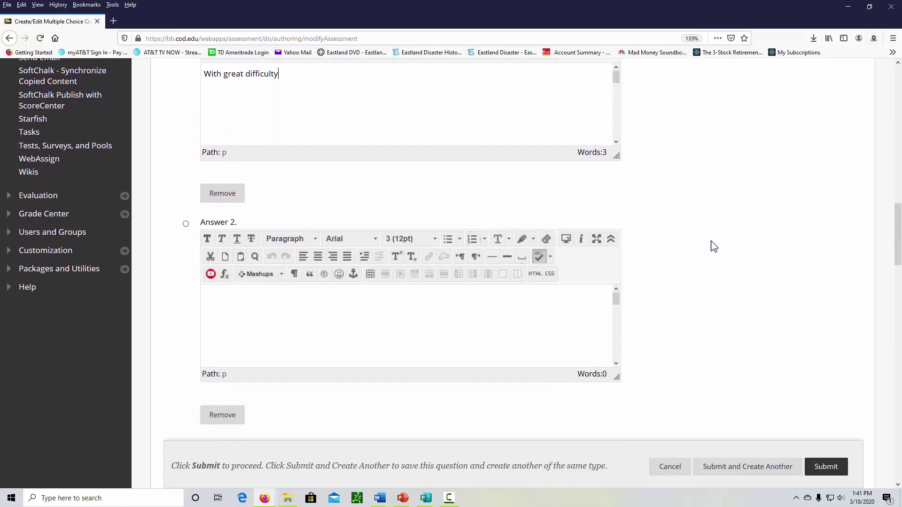
{"action": "scroll", "coordinate": [711, 249], "scroll_direction": "down", "scroll_amount": 2}
- Enter answers 'With Blackboard', 'Who Knows!' and 'Help!', with 'With Blackboard' marked correct
{"action": "left_click", "coordinate": [346, 248]}
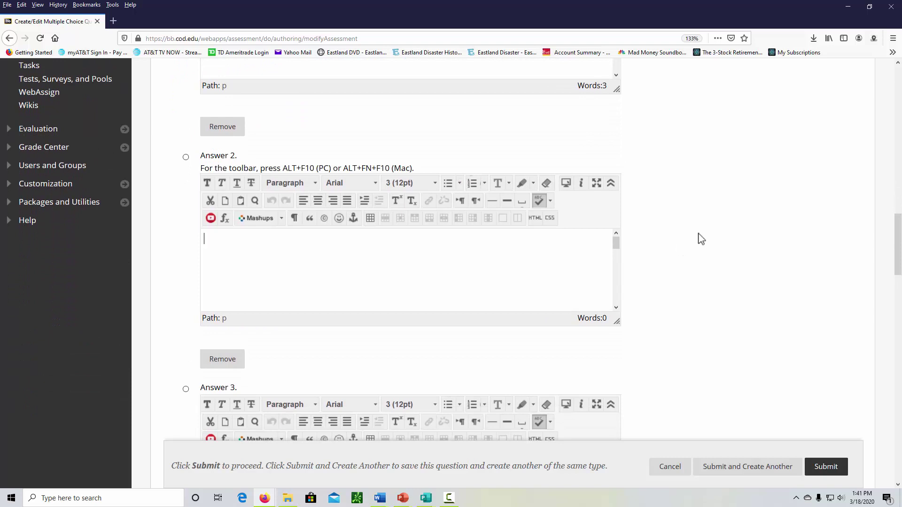
{"action": "type", "text": "With Blackboard"}
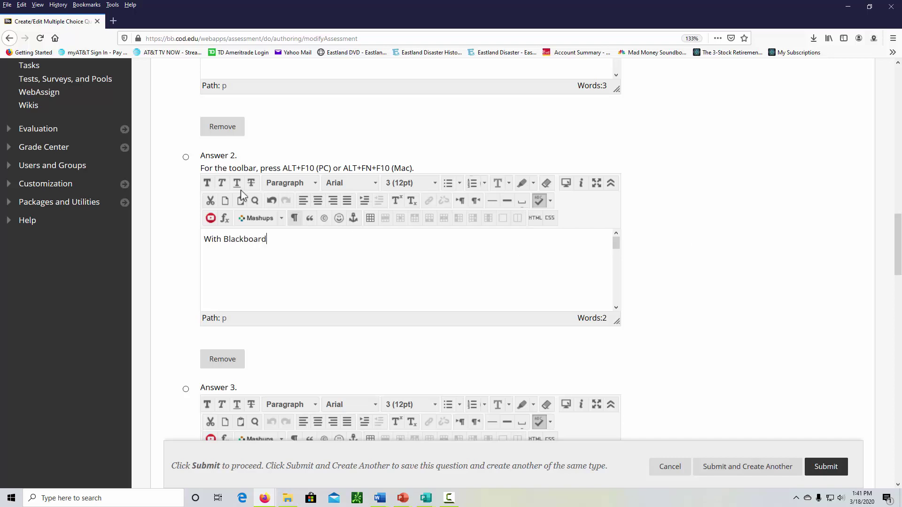
{"action": "left_click", "coordinate": [185, 157]}
{"action": "scroll", "coordinate": [681, 242], "scroll_direction": "down", "scroll_amount": 3}
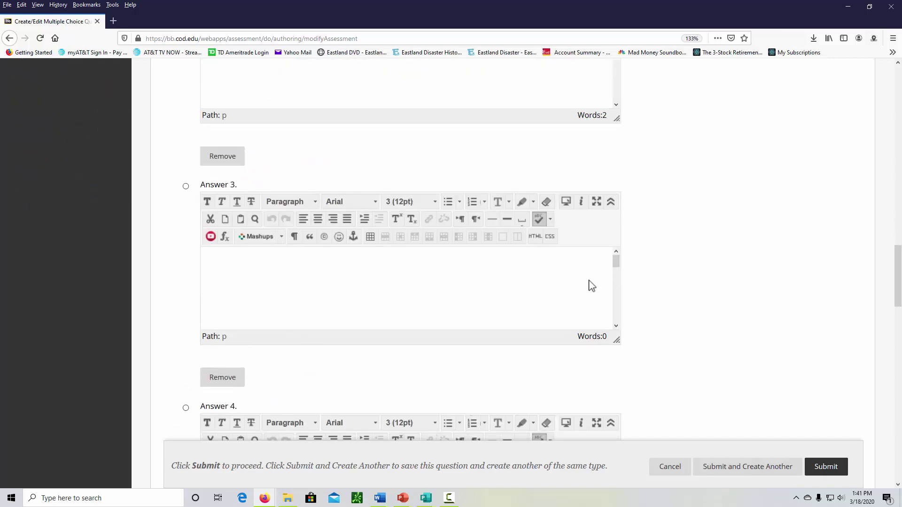
{"action": "left_click", "coordinate": [293, 266]}
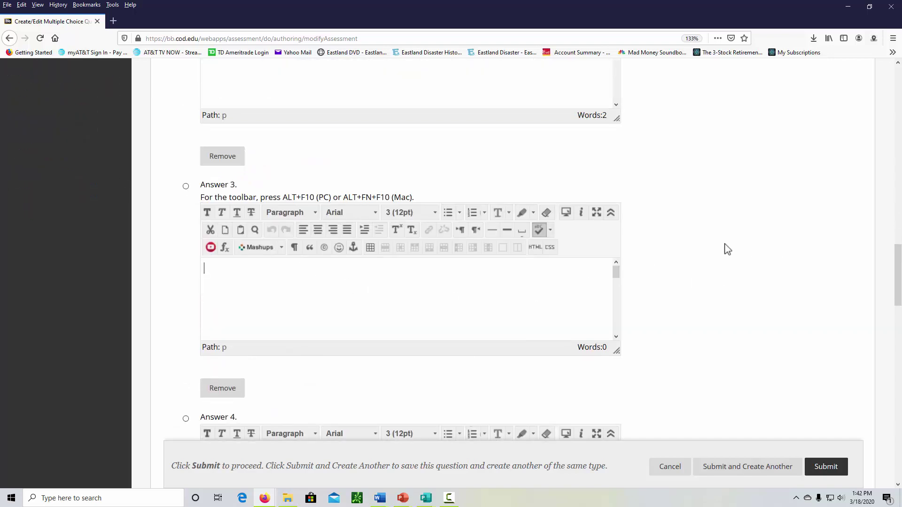
{"action": "type", "text": "Who Knows!"}
{"action": "scroll", "coordinate": [730, 247], "scroll_direction": "down", "scroll_amount": 5}
{"action": "left_click", "coordinate": [286, 215]}
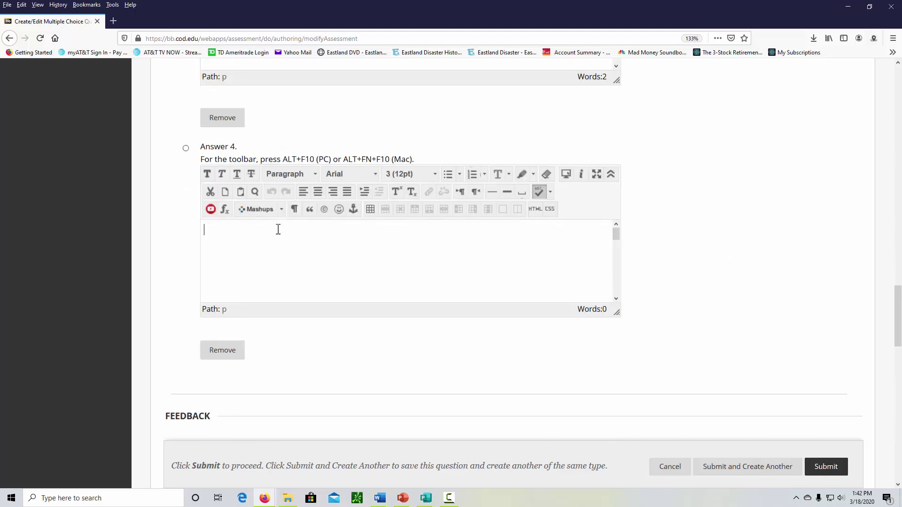
{"action": "type", "text": "Help!"}
{"action": "scroll", "coordinate": [684, 235], "scroll_direction": "down", "scroll_amount": 1}
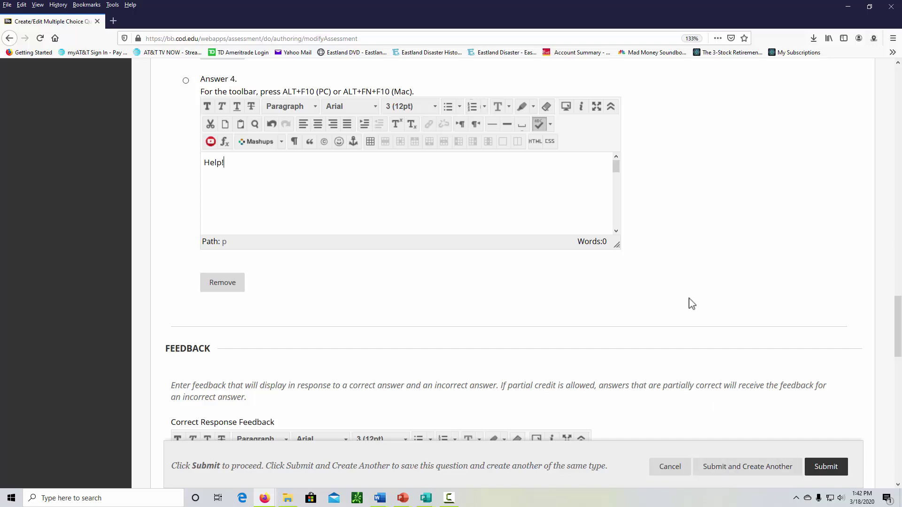
{"action": "scroll", "coordinate": [689, 302], "scroll_direction": "down", "scroll_amount": 3}
{"action": "scroll", "coordinate": [819, 400], "scroll_direction": "up", "scroll_amount": 3}
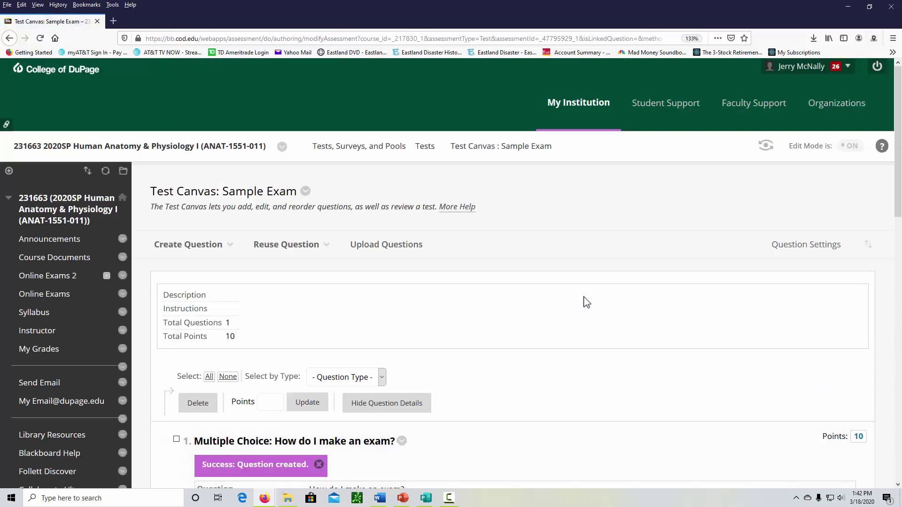
{"action": "scroll", "coordinate": [586, 300], "scroll_direction": "down", "scroll_amount": 5}
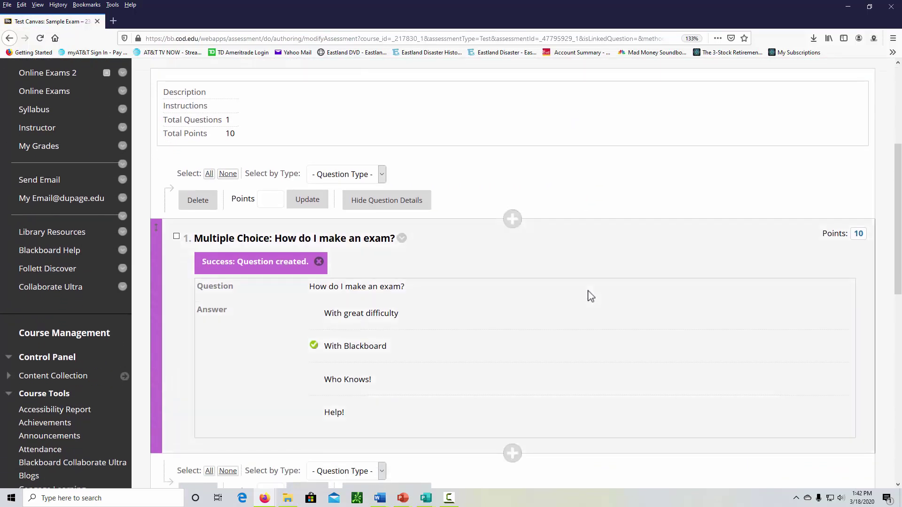
{"action": "scroll", "coordinate": [588, 298], "scroll_direction": "down", "scroll_amount": 2}
{"action": "scroll", "coordinate": [590, 297], "scroll_direction": "down", "scroll_amount": 3}
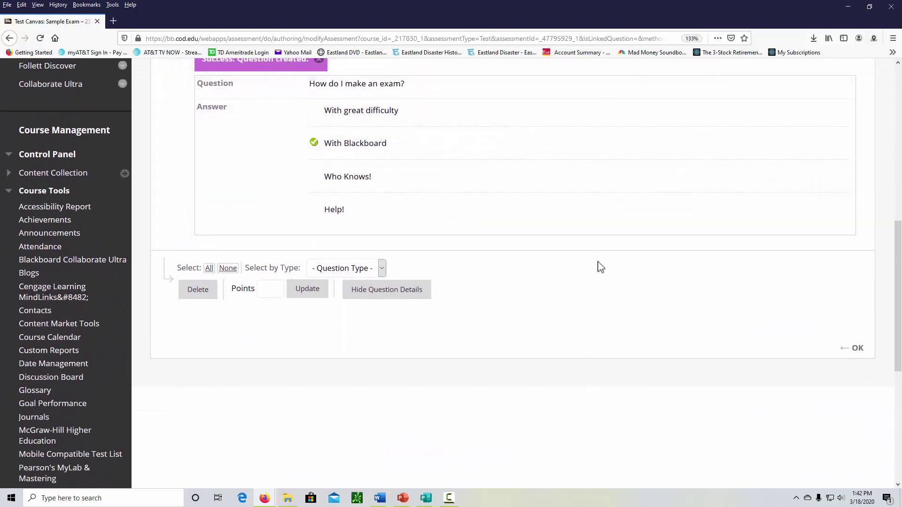
{"action": "scroll", "coordinate": [586, 308], "scroll_direction": "up", "scroll_amount": 1}
{"action": "scroll", "coordinate": [587, 310], "scroll_direction": "up", "scroll_amount": 2}
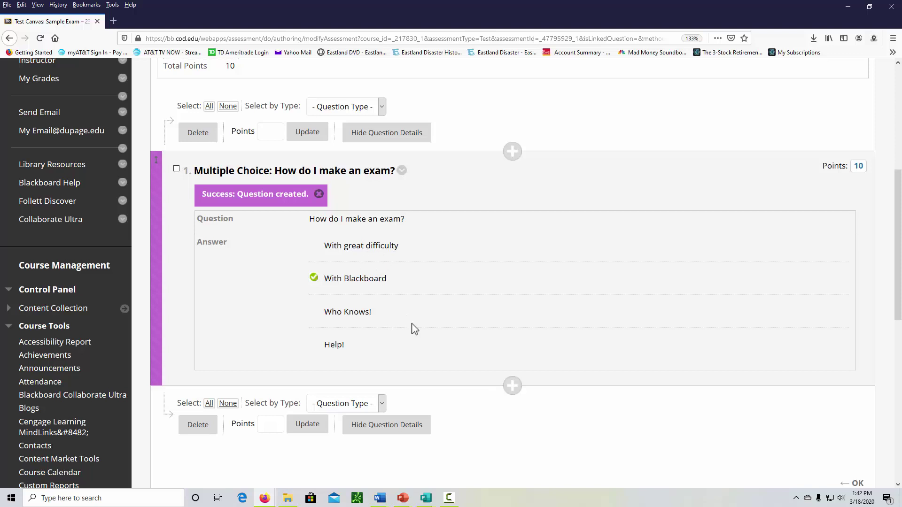
- Edit the exam question, keep 'With Blackboard' as the correct answer, and save it
{"action": "left_click", "coordinate": [401, 171]}
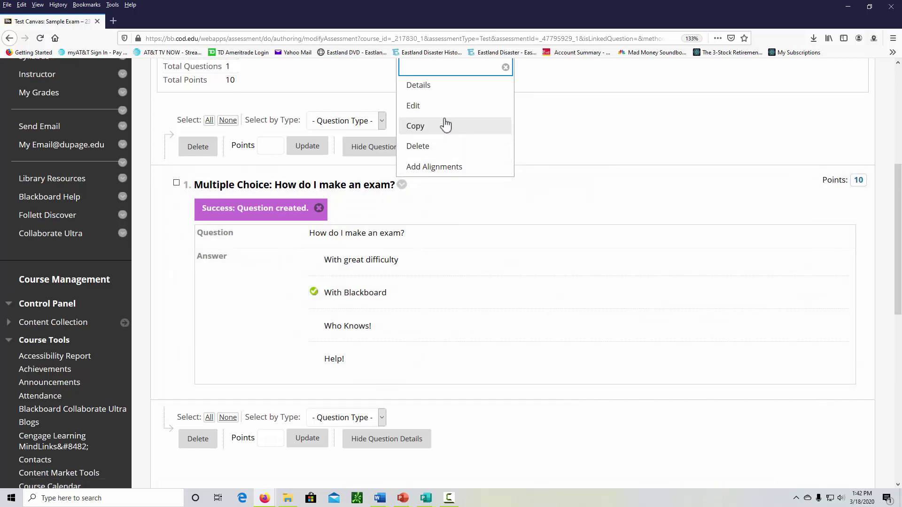
{"action": "left_click", "coordinate": [417, 108]}
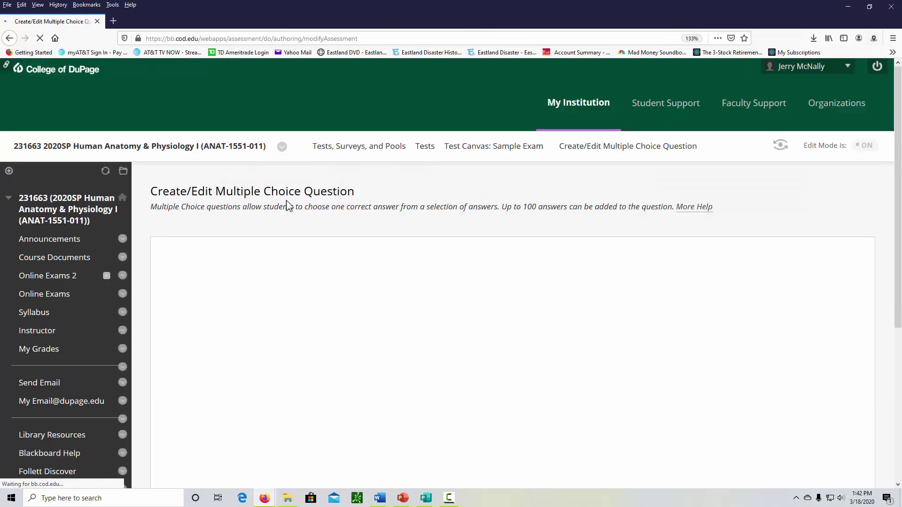
{"action": "scroll", "coordinate": [525, 259], "scroll_direction": "down", "scroll_amount": 3}
{"action": "scroll", "coordinate": [534, 261], "scroll_direction": "down", "scroll_amount": 2}
{"action": "scroll", "coordinate": [529, 261], "scroll_direction": "down", "scroll_amount": 3}
{"action": "scroll", "coordinate": [526, 261], "scroll_direction": "down", "scroll_amount": 5}
{"action": "scroll", "coordinate": [508, 268], "scroll_direction": "down", "scroll_amount": 2}
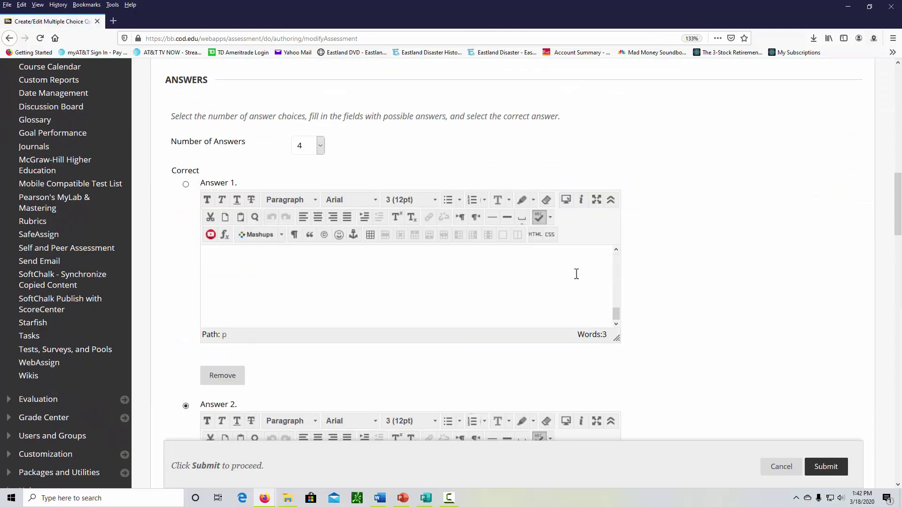
{"action": "scroll", "coordinate": [635, 271], "scroll_direction": "down", "scroll_amount": 2}
{"action": "scroll", "coordinate": [678, 272], "scroll_direction": "down", "scroll_amount": 2}
{"action": "scroll", "coordinate": [678, 273], "scroll_direction": "down", "scroll_amount": 1}
{"action": "scroll", "coordinate": [677, 276], "scroll_direction": "down", "scroll_amount": 3}
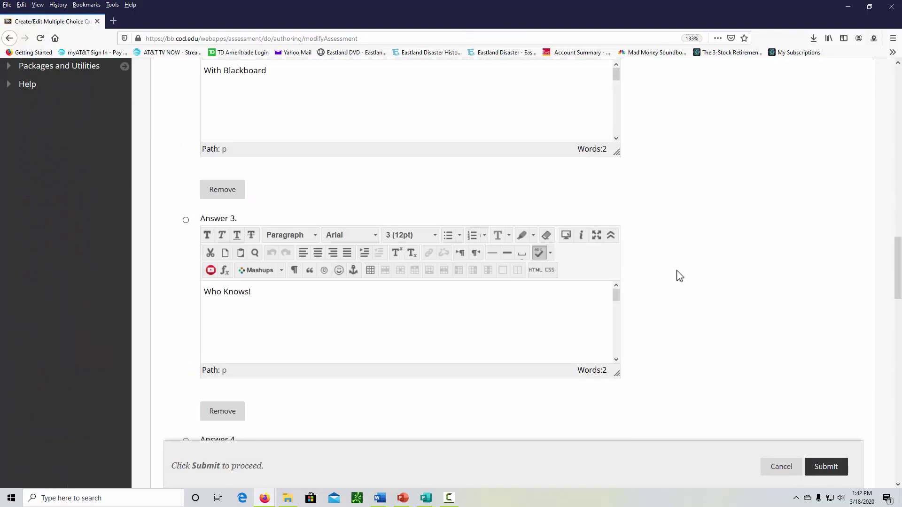
{"action": "scroll", "coordinate": [677, 275], "scroll_direction": "down", "scroll_amount": 4}
{"action": "left_click", "coordinate": [185, 307]}
{"action": "scroll", "coordinate": [661, 264], "scroll_direction": "up", "scroll_amount": 3}
{"action": "scroll", "coordinate": [693, 261], "scroll_direction": "up", "scroll_amount": 3}
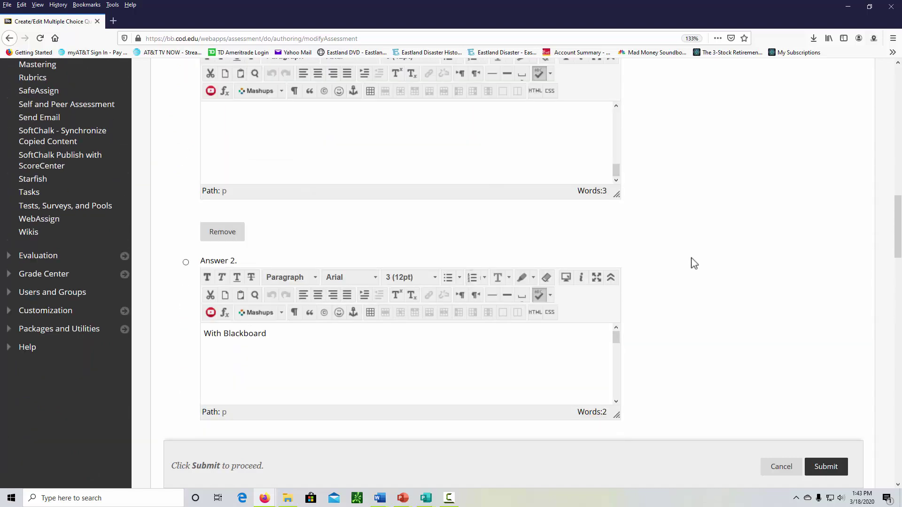
{"action": "scroll", "coordinate": [692, 263], "scroll_direction": "up", "scroll_amount": 1}
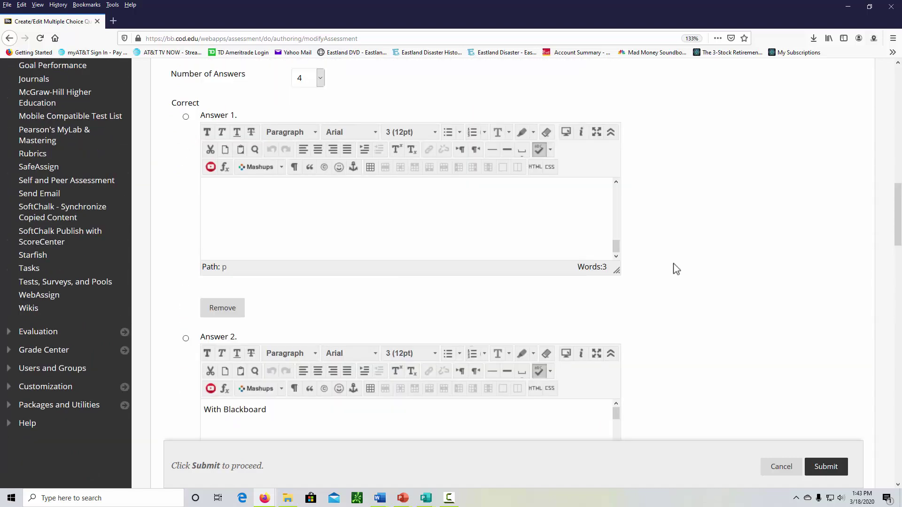
{"action": "left_click", "coordinate": [186, 339]}
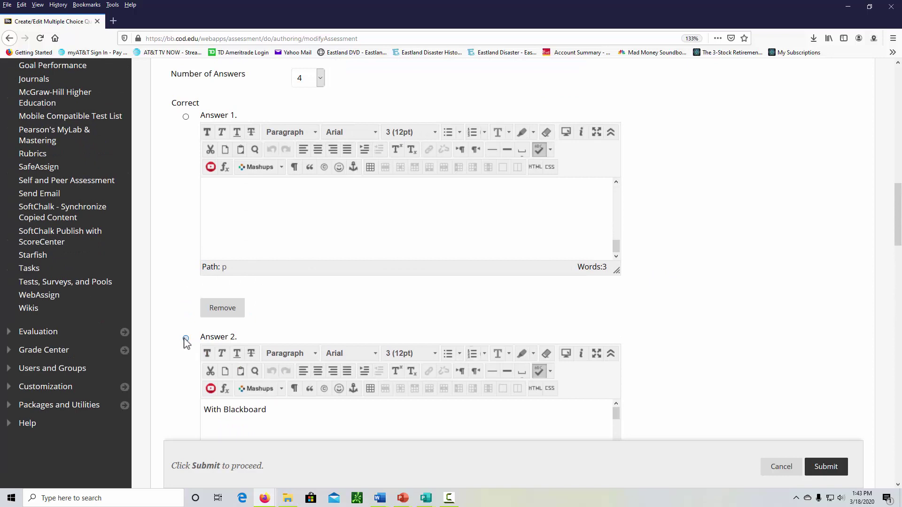
{"action": "left_click", "coordinate": [829, 474]}
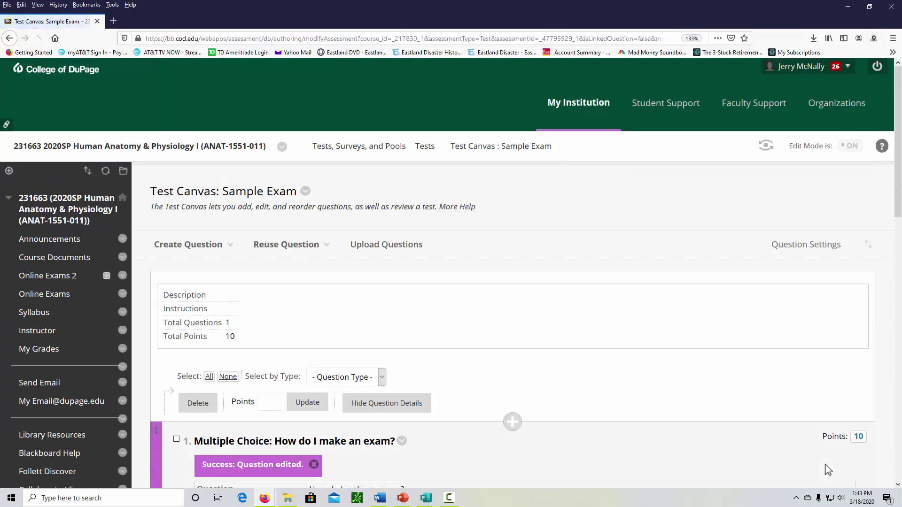
{"action": "scroll", "coordinate": [662, 334], "scroll_direction": "down", "scroll_amount": 5}
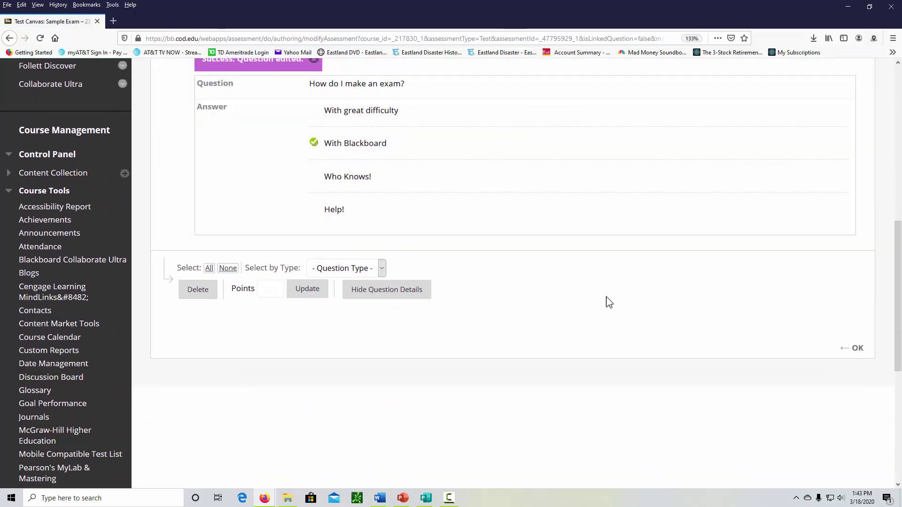
- Close the Sample Exam test canvas and go back to the Tests list
{"action": "left_click", "coordinate": [860, 353]}
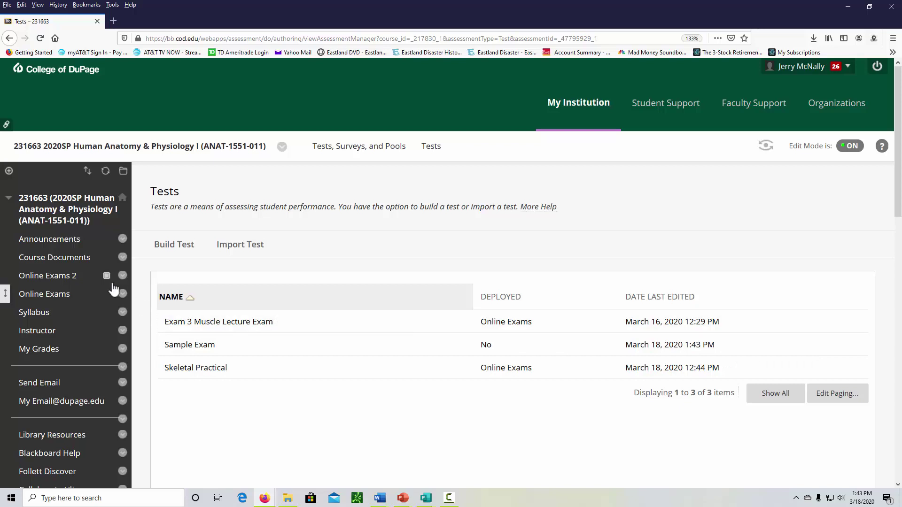
- Add the existing Sample Exam test to the Online Exams 2 content area
{"action": "left_click", "coordinate": [49, 282]}
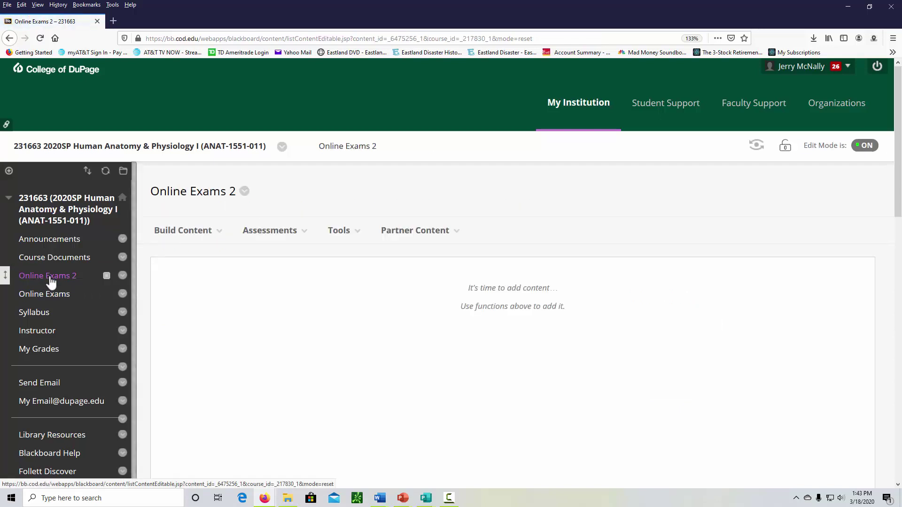
{"action": "left_click", "coordinate": [280, 236]}
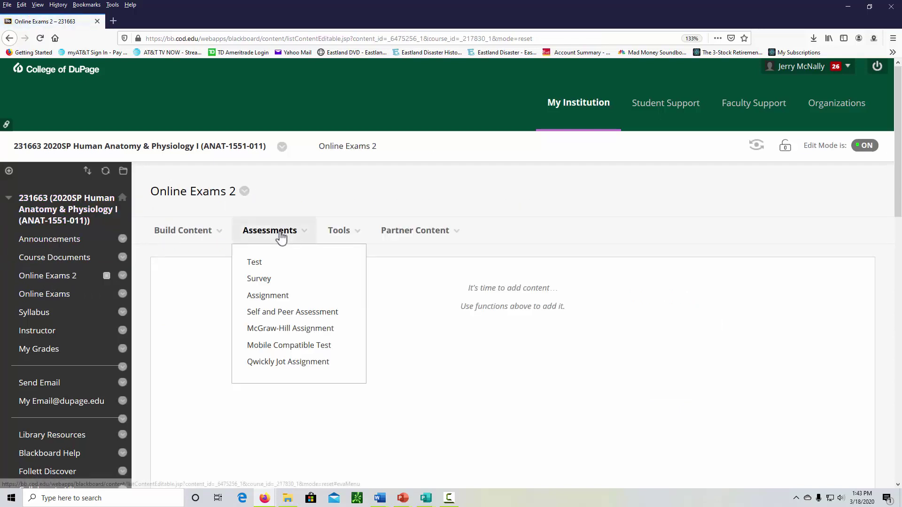
{"action": "left_click", "coordinate": [259, 265]}
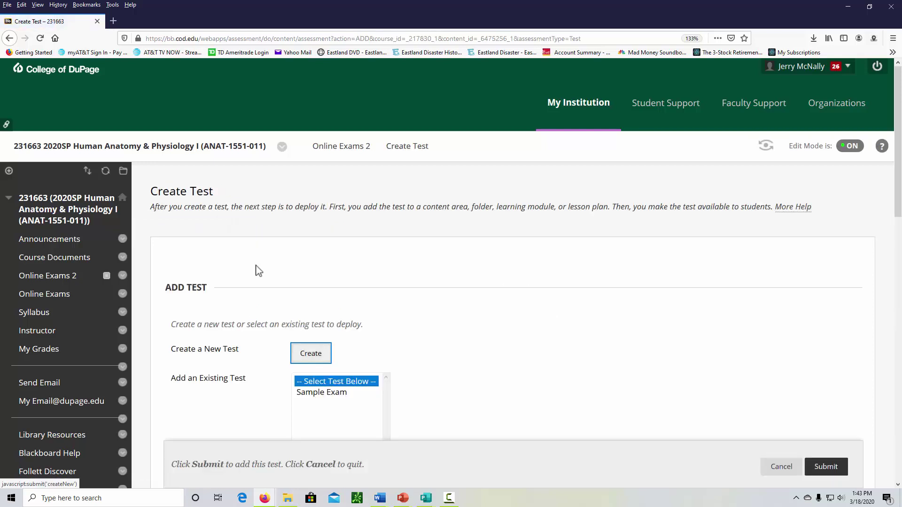
{"action": "scroll", "coordinate": [476, 310], "scroll_direction": "down", "scroll_amount": 3}
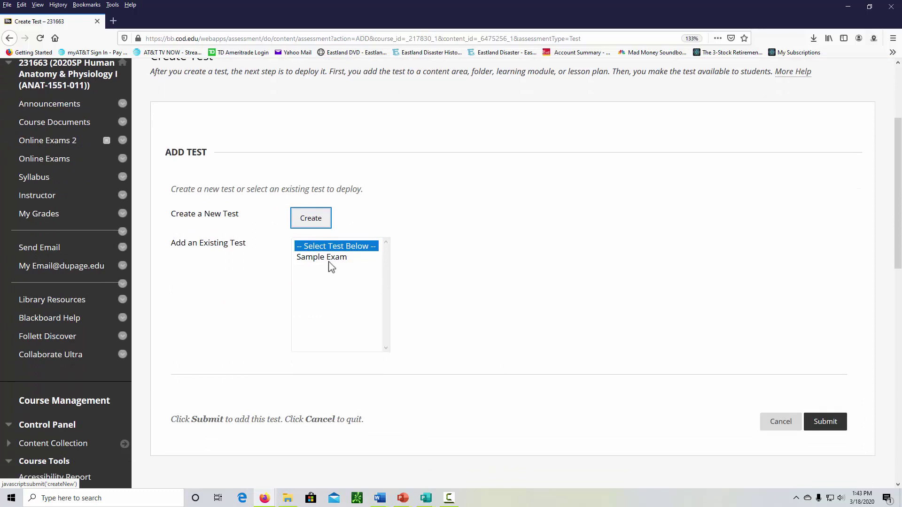
{"action": "left_click", "coordinate": [336, 259]}
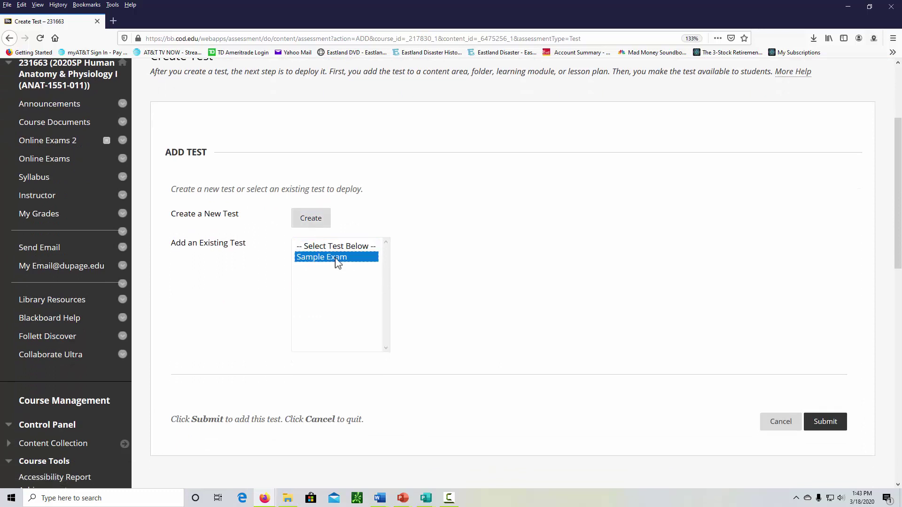
{"action": "left_click", "coordinate": [825, 427]}
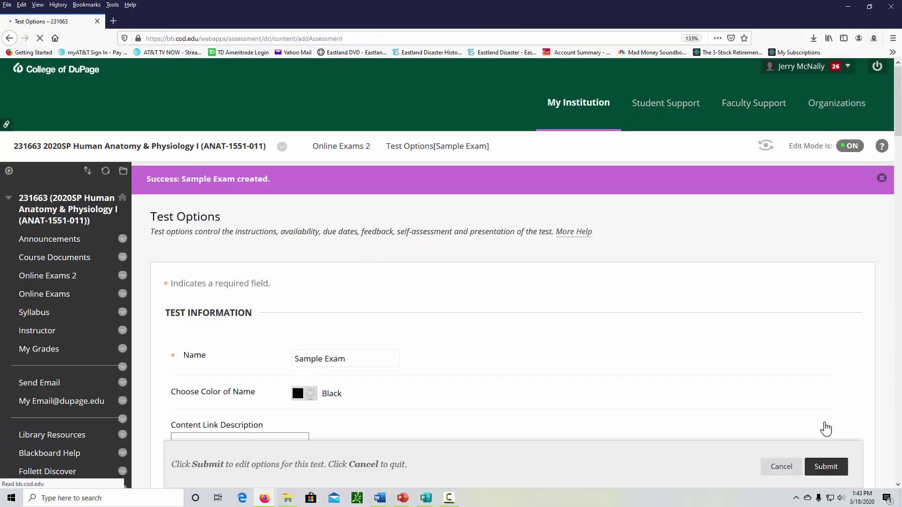
{"action": "scroll", "coordinate": [503, 278], "scroll_direction": "down", "scroll_amount": 3}
{"action": "scroll", "coordinate": [630, 254], "scroll_direction": "down", "scroll_amount": 1}
{"action": "scroll", "coordinate": [718, 264], "scroll_direction": "down", "scroll_amount": 2}
{"action": "scroll", "coordinate": [650, 253], "scroll_direction": "down", "scroll_amount": 2}
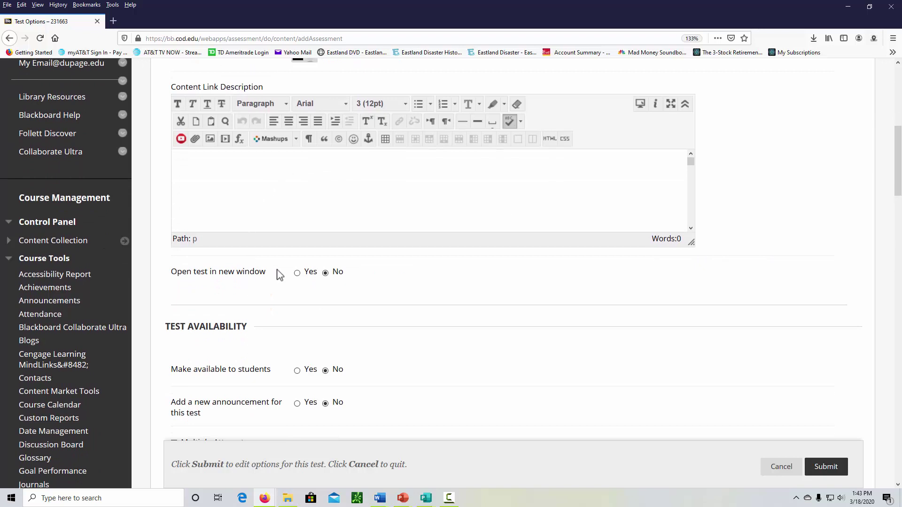
- Set Sample Exam to open in a new window with an announcement, force completion and a 60-minute auto-submit timer
{"action": "left_click", "coordinate": [297, 273]}
{"action": "scroll", "coordinate": [428, 289], "scroll_direction": "down", "scroll_amount": 1}
{"action": "scroll", "coordinate": [428, 290], "scroll_direction": "down", "scroll_amount": 2}
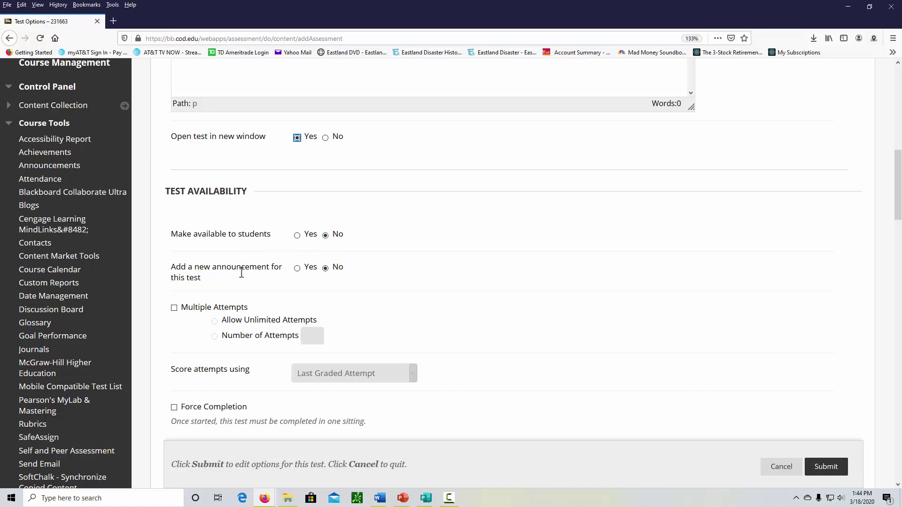
{"action": "left_click", "coordinate": [298, 271]}
{"action": "scroll", "coordinate": [513, 235], "scroll_direction": "down", "scroll_amount": 2}
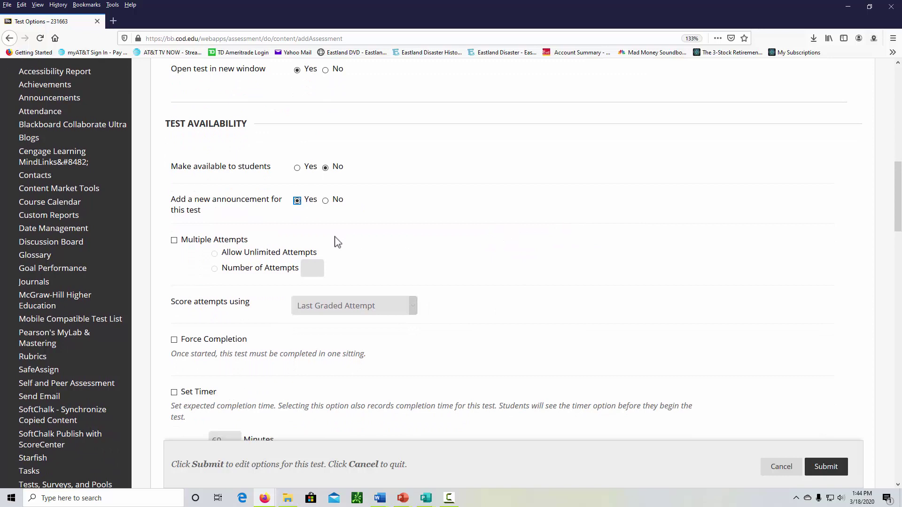
{"action": "scroll", "coordinate": [422, 243], "scroll_direction": "down", "scroll_amount": 4}
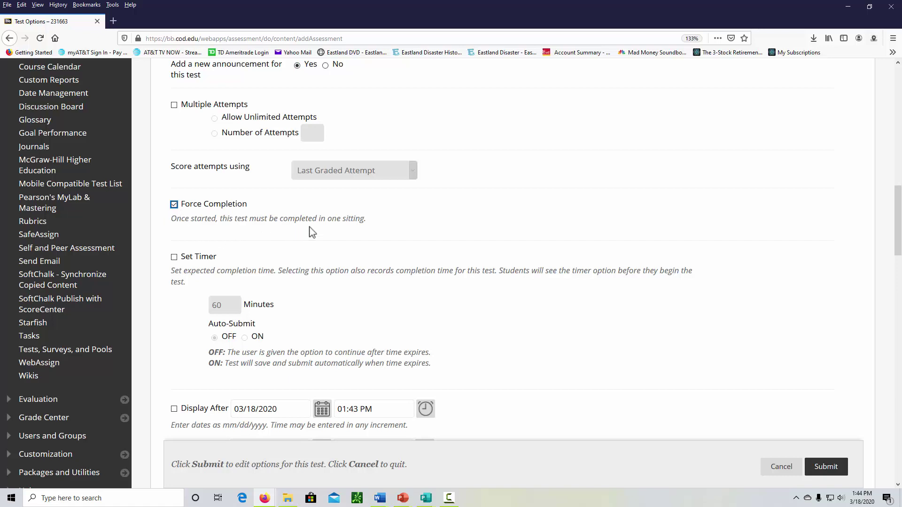
{"action": "scroll", "coordinate": [323, 223], "scroll_direction": "down", "scroll_amount": 2}
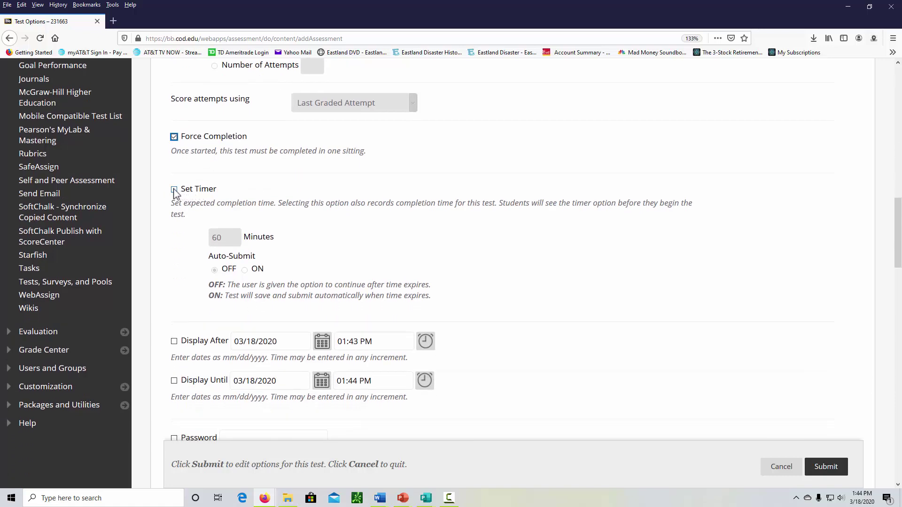
{"action": "left_click", "coordinate": [174, 189]}
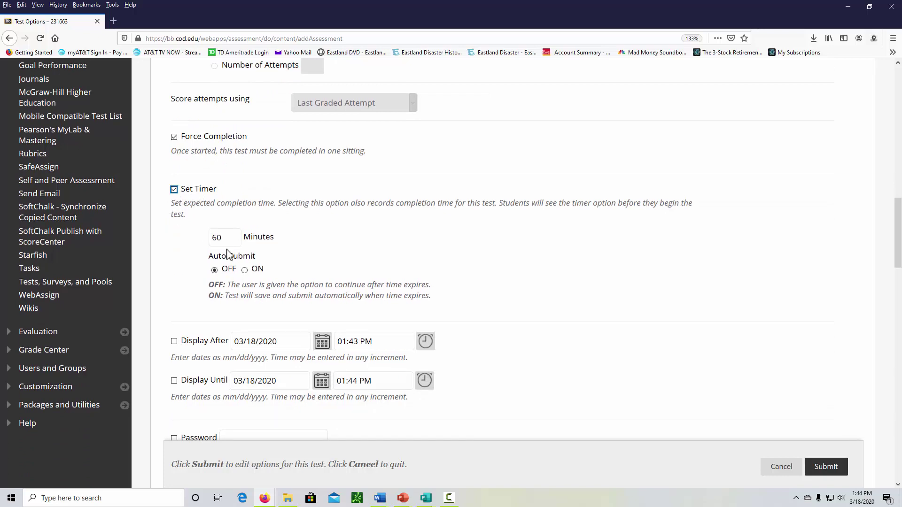
{"action": "left_click", "coordinate": [244, 270]}
{"action": "scroll", "coordinate": [618, 300], "scroll_direction": "down", "scroll_amount": 4}
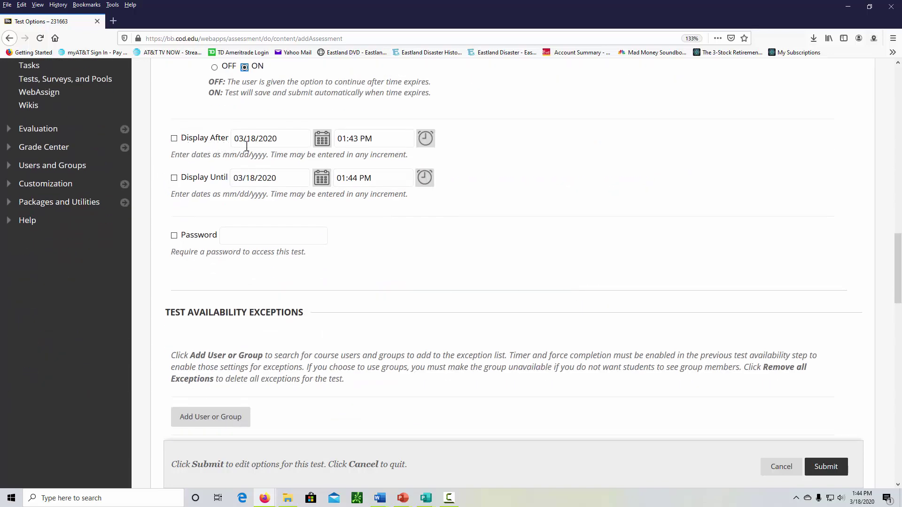
{"action": "scroll", "coordinate": [525, 252], "scroll_direction": "down", "scroll_amount": 5}
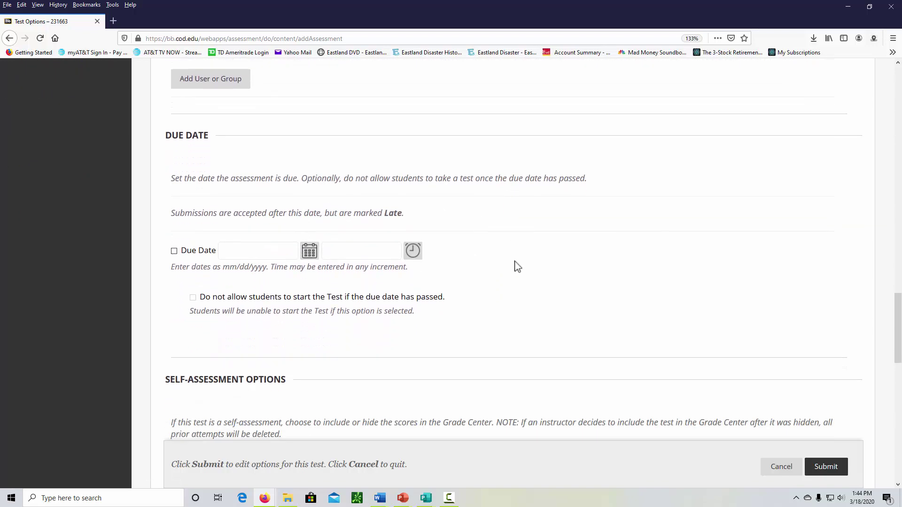
{"action": "scroll", "coordinate": [547, 275], "scroll_direction": "down", "scroll_amount": 3}
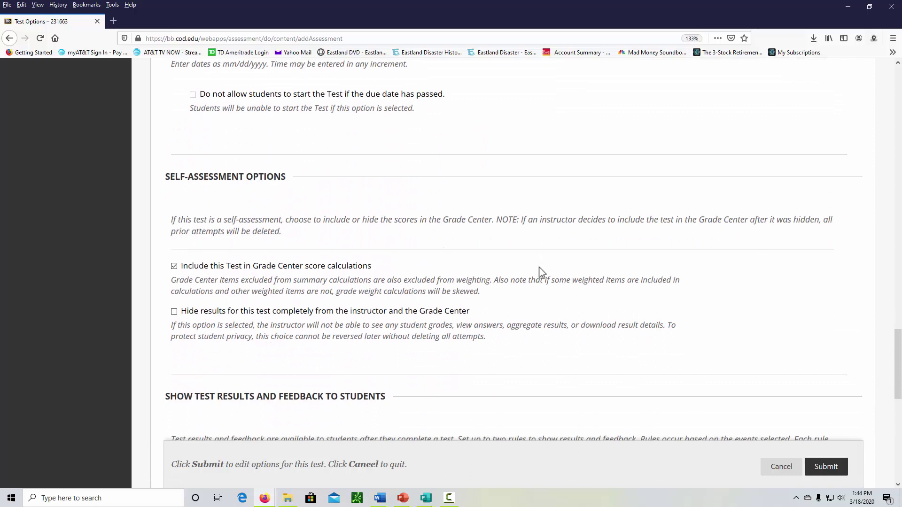
{"action": "scroll", "coordinate": [539, 271], "scroll_direction": "down", "scroll_amount": 1}
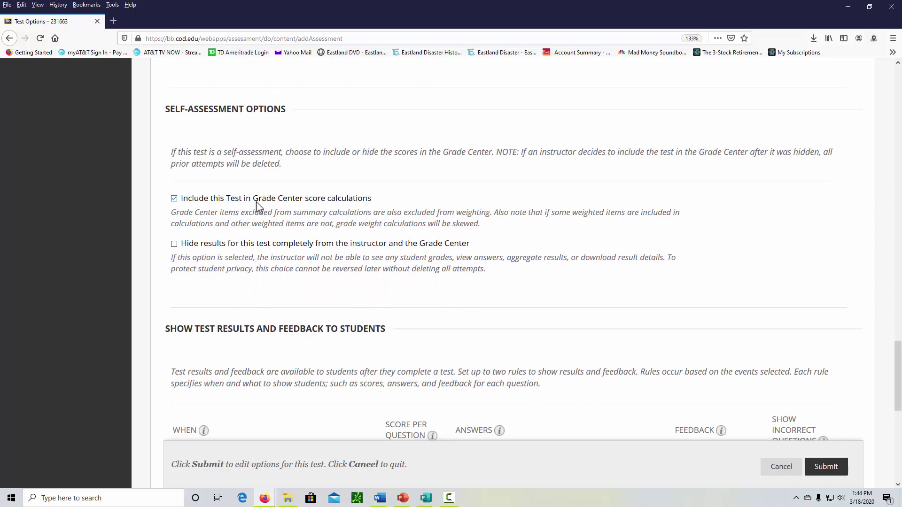
{"action": "scroll", "coordinate": [550, 255], "scroll_direction": "down", "scroll_amount": 1}
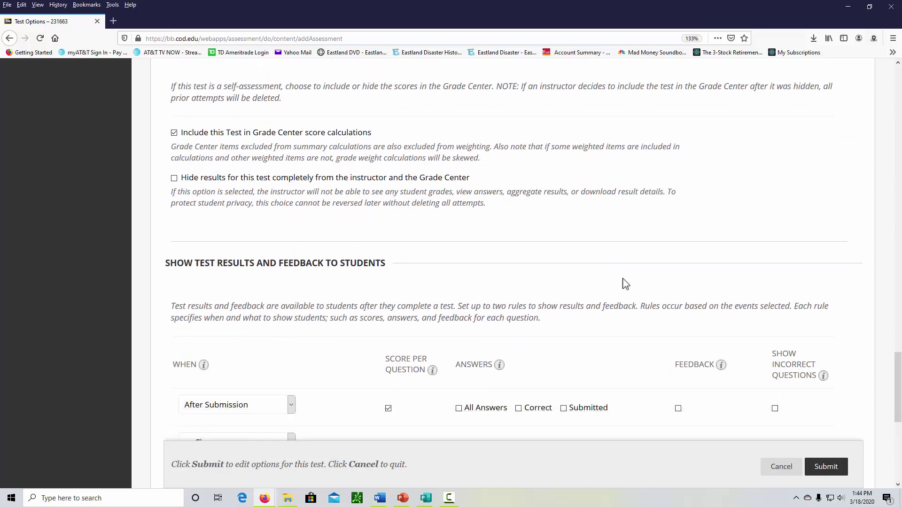
{"action": "scroll", "coordinate": [625, 284], "scroll_direction": "down", "scroll_amount": 1}
{"action": "scroll", "coordinate": [621, 282], "scroll_direction": "down", "scroll_amount": 1}
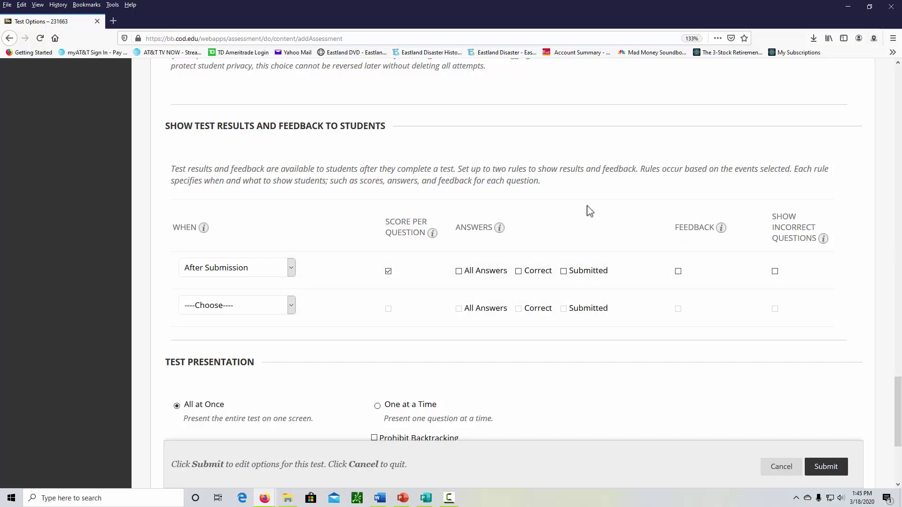
- Turn on Show Incorrect Questions after submission for the Sample Exam
{"action": "left_click", "coordinate": [775, 271]}
{"action": "scroll", "coordinate": [542, 374], "scroll_direction": "down", "scroll_amount": 2}
{"action": "scroll", "coordinate": [536, 365], "scroll_direction": "down", "scroll_amount": 2}
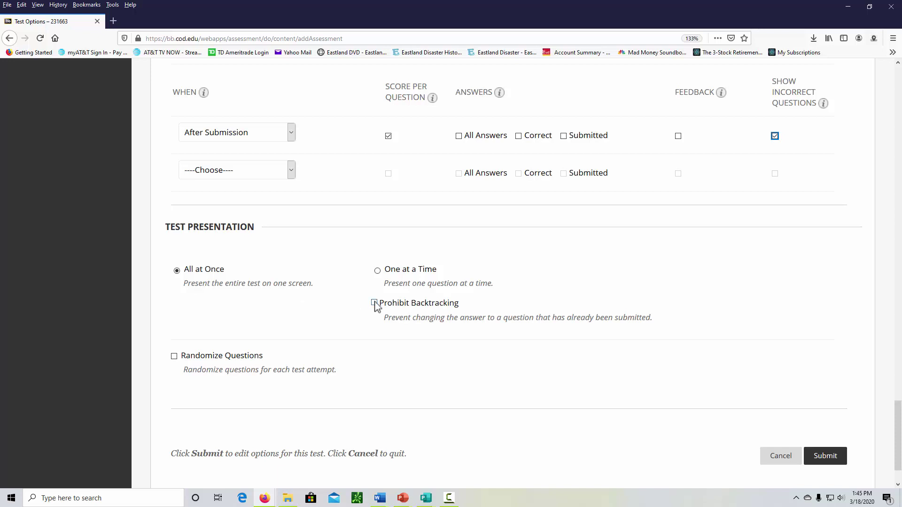
- Keep All at Once presentation, enable Randomize Questions, and save the Sample Exam options
{"action": "left_click", "coordinate": [379, 273]}
{"action": "left_click", "coordinate": [379, 303]}
{"action": "left_click", "coordinate": [176, 271]}
{"action": "left_click", "coordinate": [174, 359]}
{"action": "scroll", "coordinate": [354, 345], "scroll_direction": "down", "scroll_amount": 2}
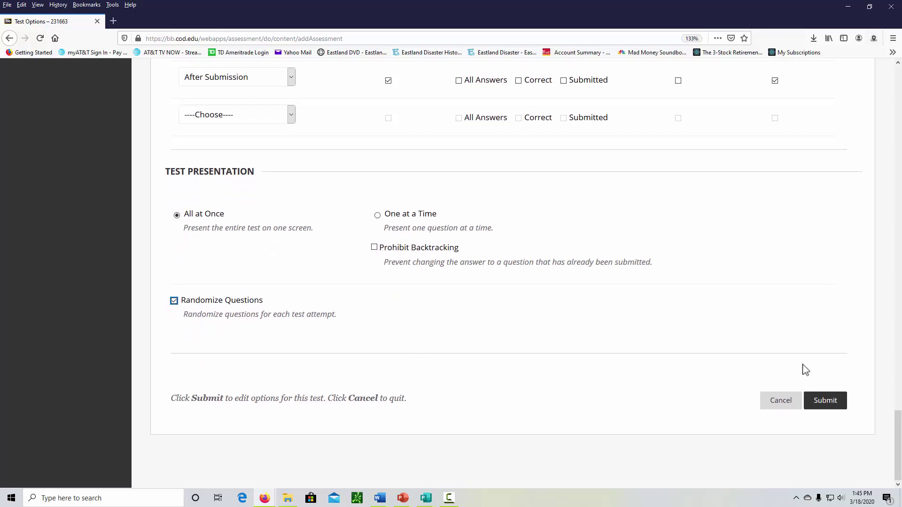
{"action": "left_click", "coordinate": [825, 402]}
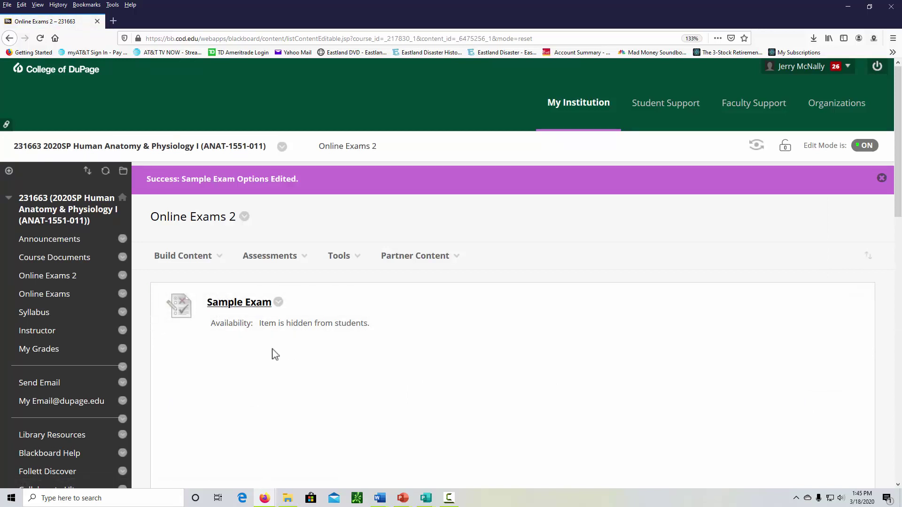
{"action": "mouse_move", "coordinate": [271, 333]}
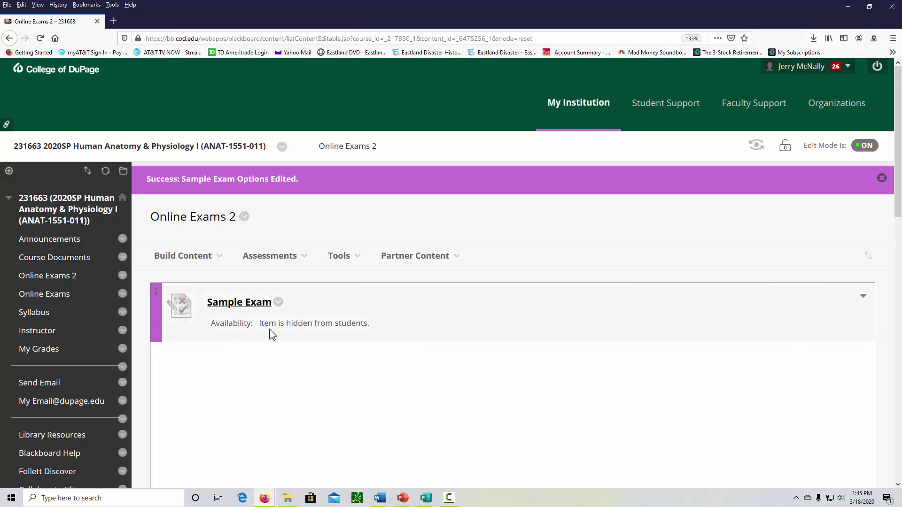
- Reopen the Sample Exam's test options for review and cancel without saving
{"action": "left_click", "coordinate": [279, 303]}
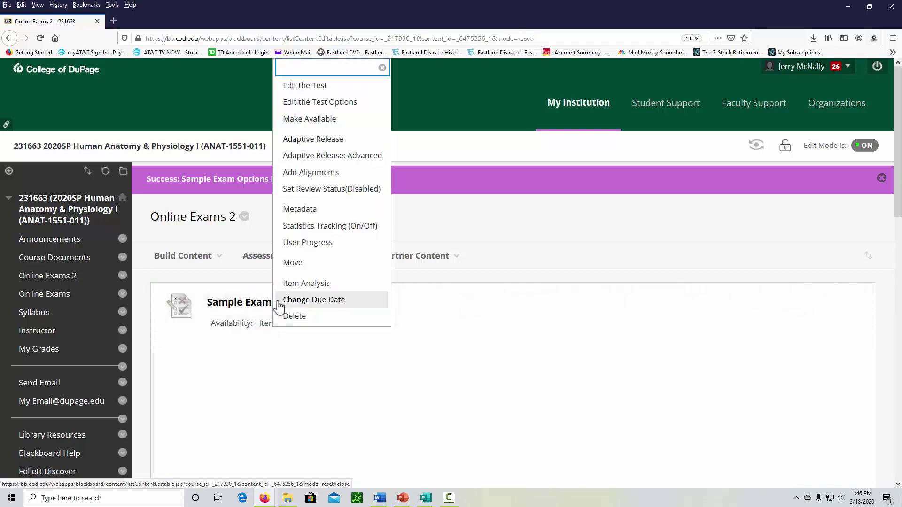
{"action": "left_click", "coordinate": [339, 104]}
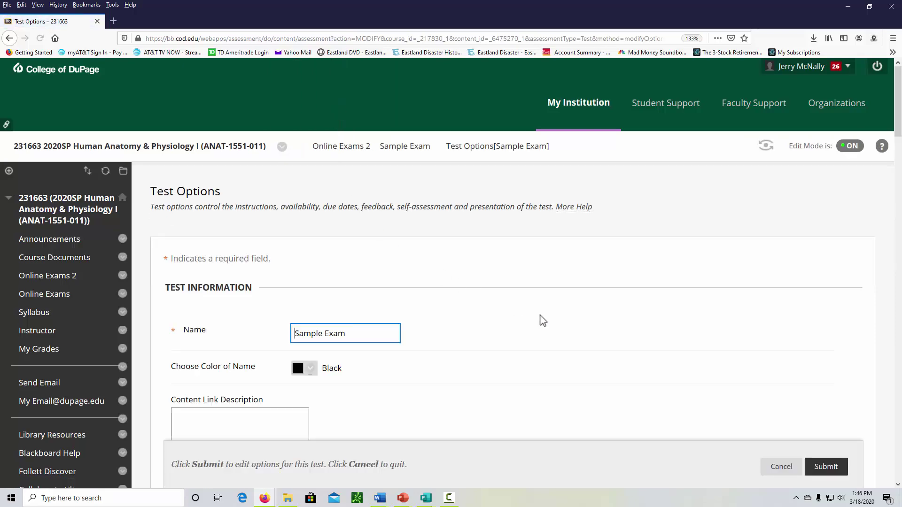
{"action": "scroll", "coordinate": [546, 323], "scroll_direction": "down", "scroll_amount": 3}
{"action": "scroll", "coordinate": [553, 318], "scroll_direction": "down", "scroll_amount": 3}
{"action": "scroll", "coordinate": [508, 307], "scroll_direction": "down", "scroll_amount": 2}
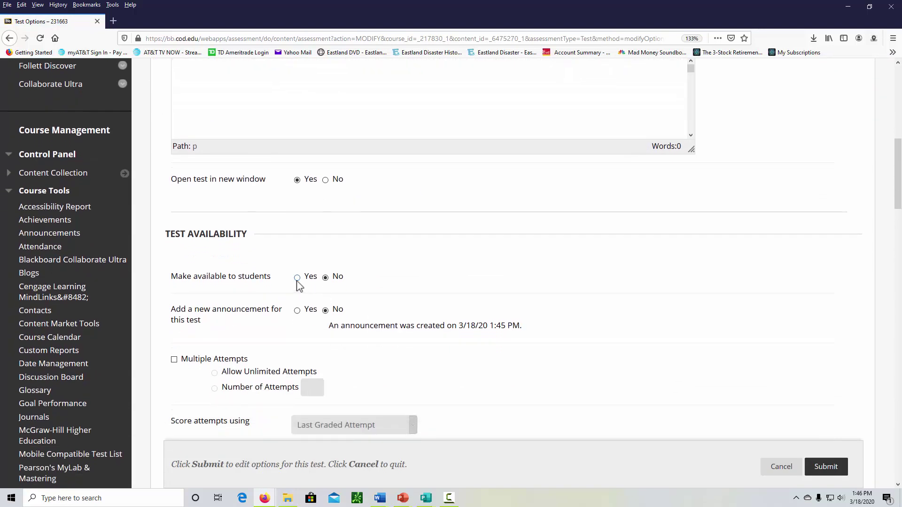
{"action": "left_click", "coordinate": [824, 467]}
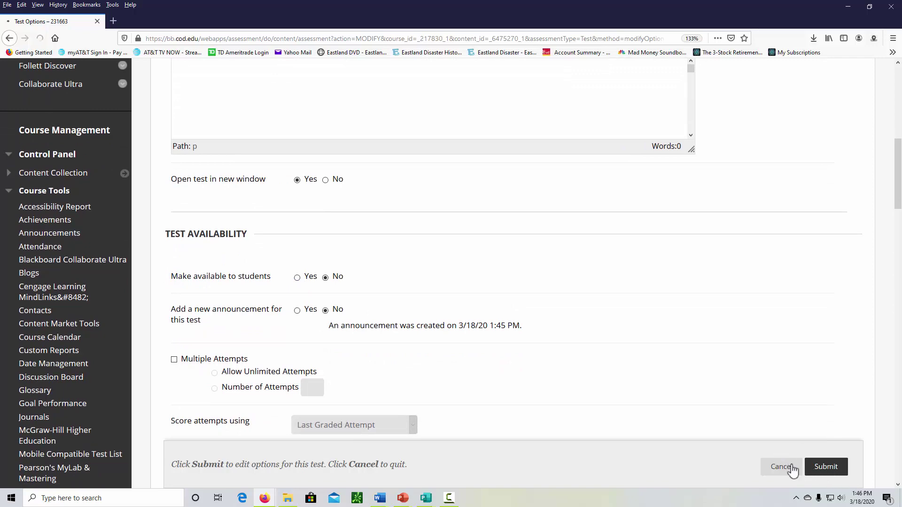